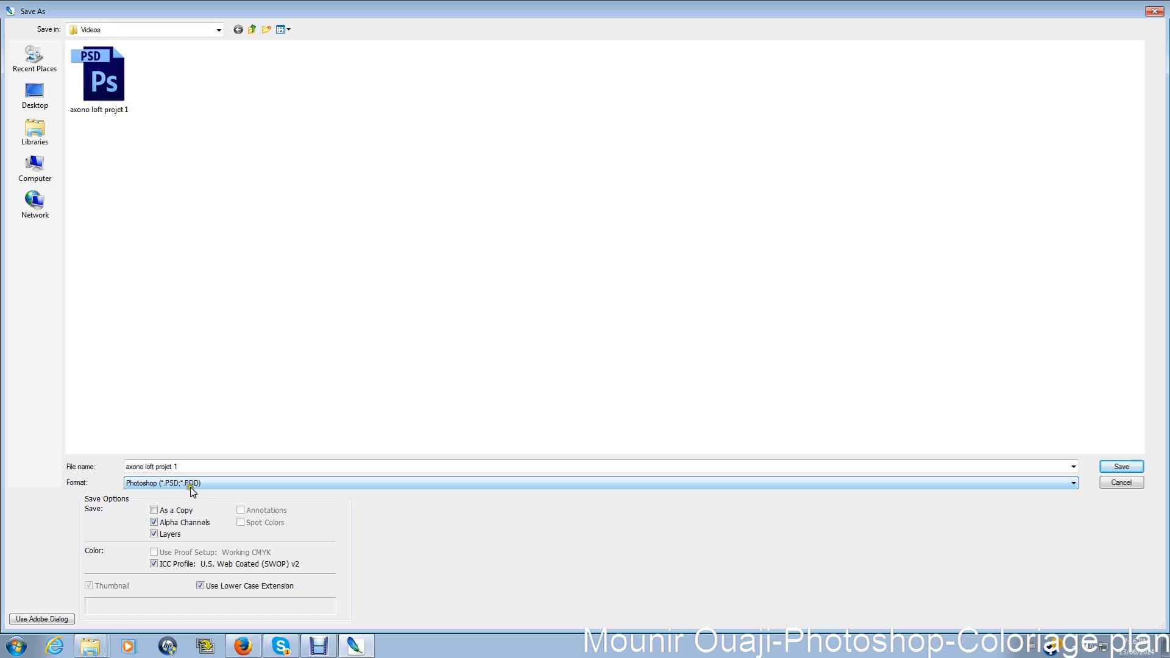
{"action": "left_click", "coordinate": [193, 484]}
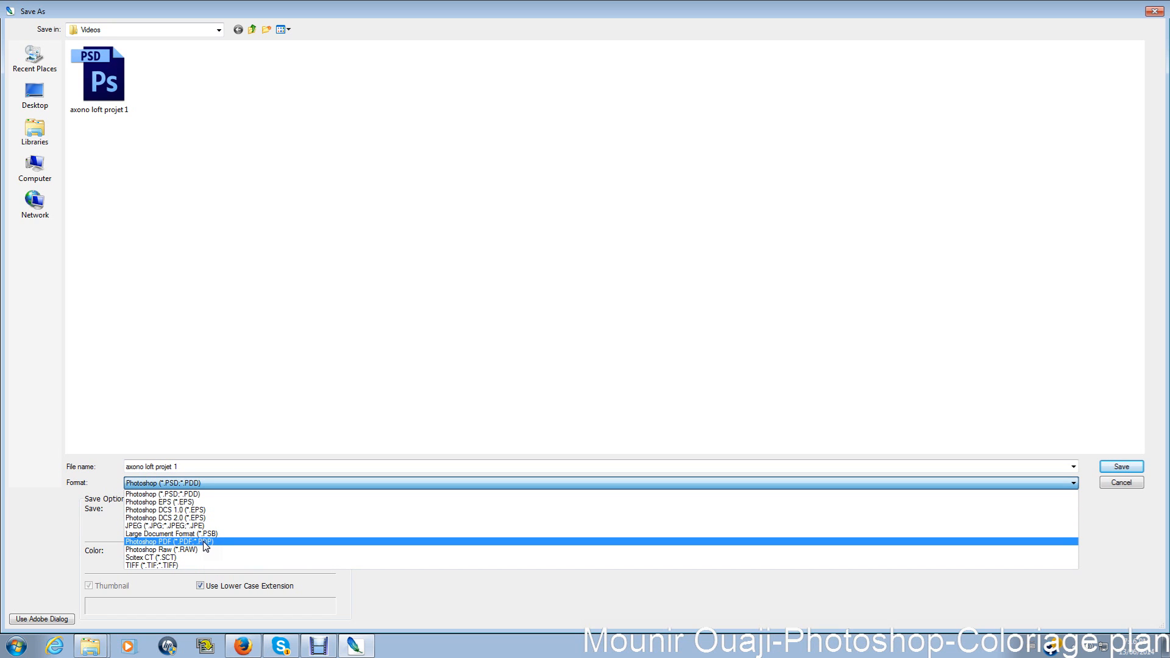
{"action": "left_click", "coordinate": [171, 493]}
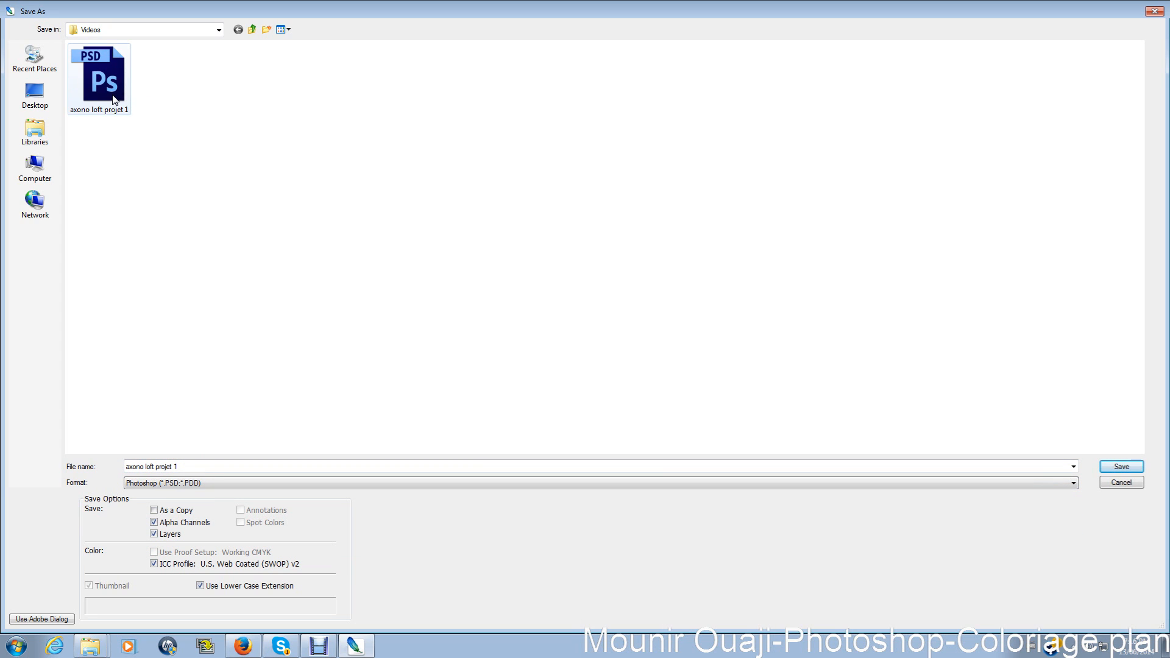
{"action": "left_click", "coordinate": [1126, 469]}
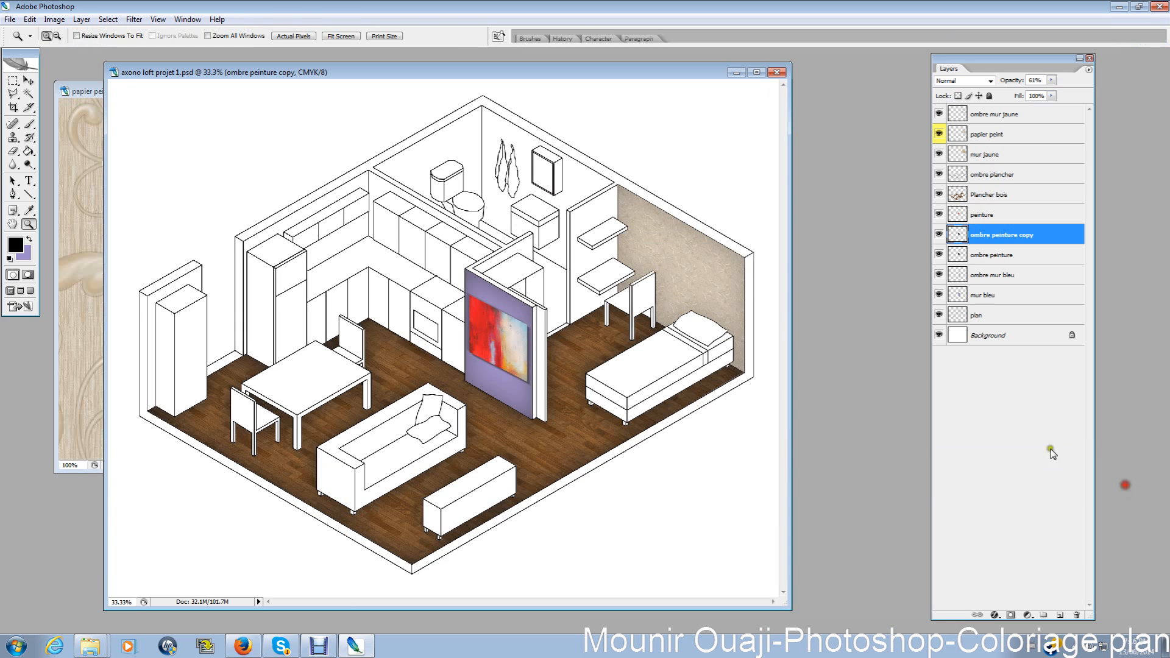
Step: Save the layered drawing as "axono loft projet 1" in Photoshop format, replacing the existing file with maximize compatibility on
{"action": "left_click", "coordinate": [10, 20]}
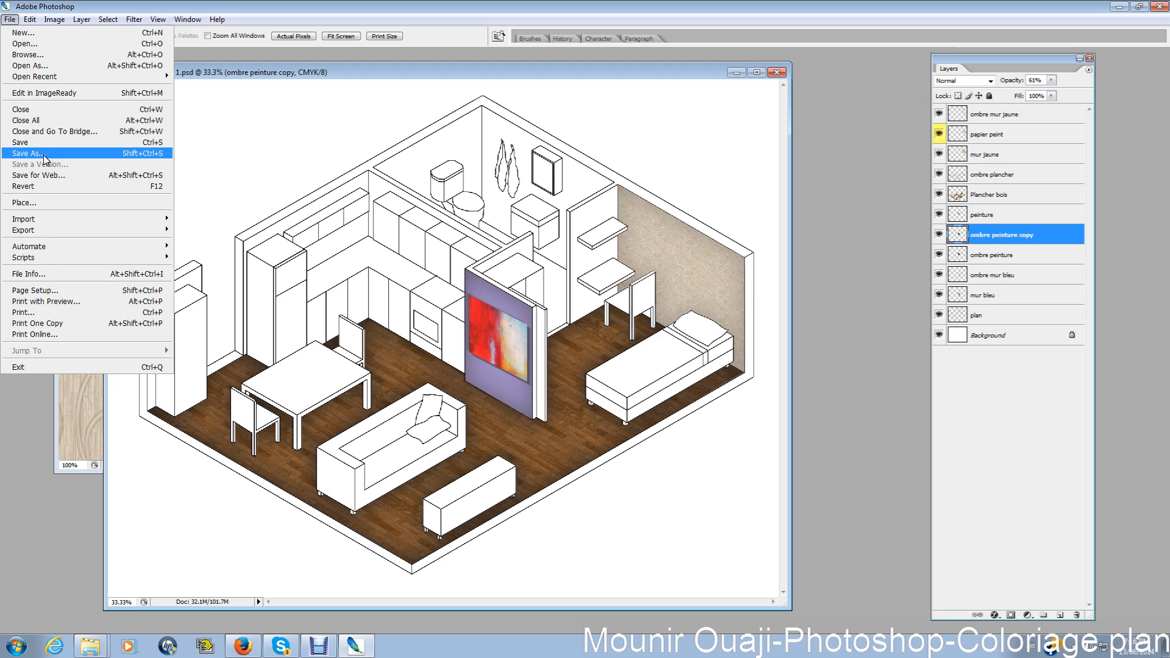
{"action": "left_click", "coordinate": [46, 160]}
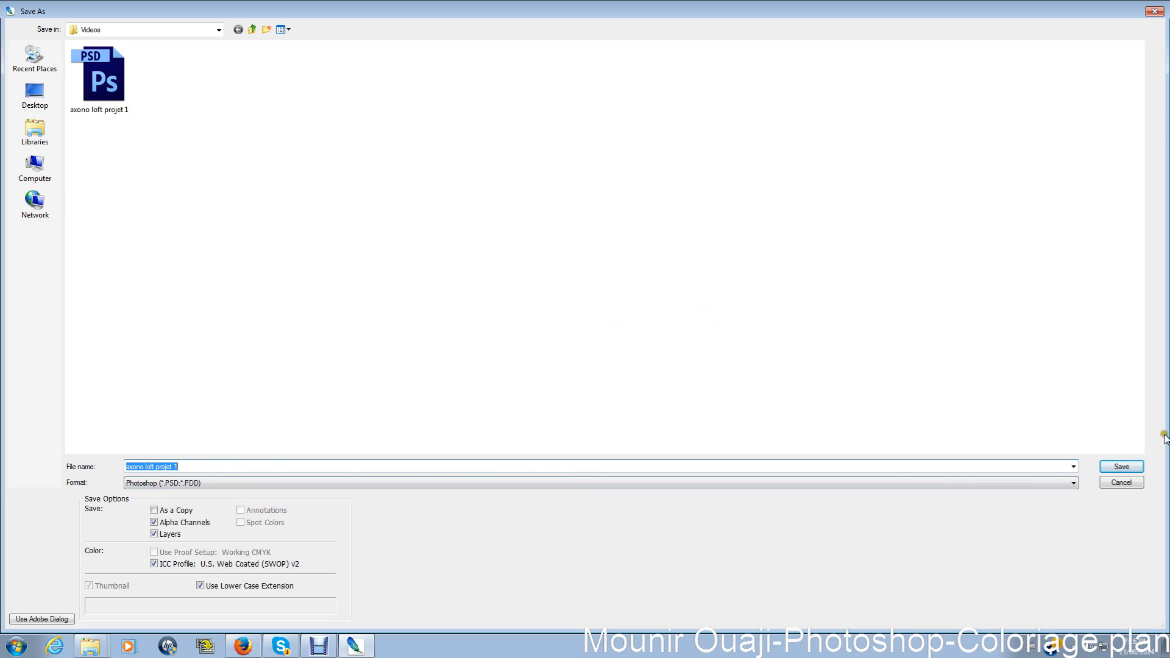
{"action": "left_click", "coordinate": [1120, 468]}
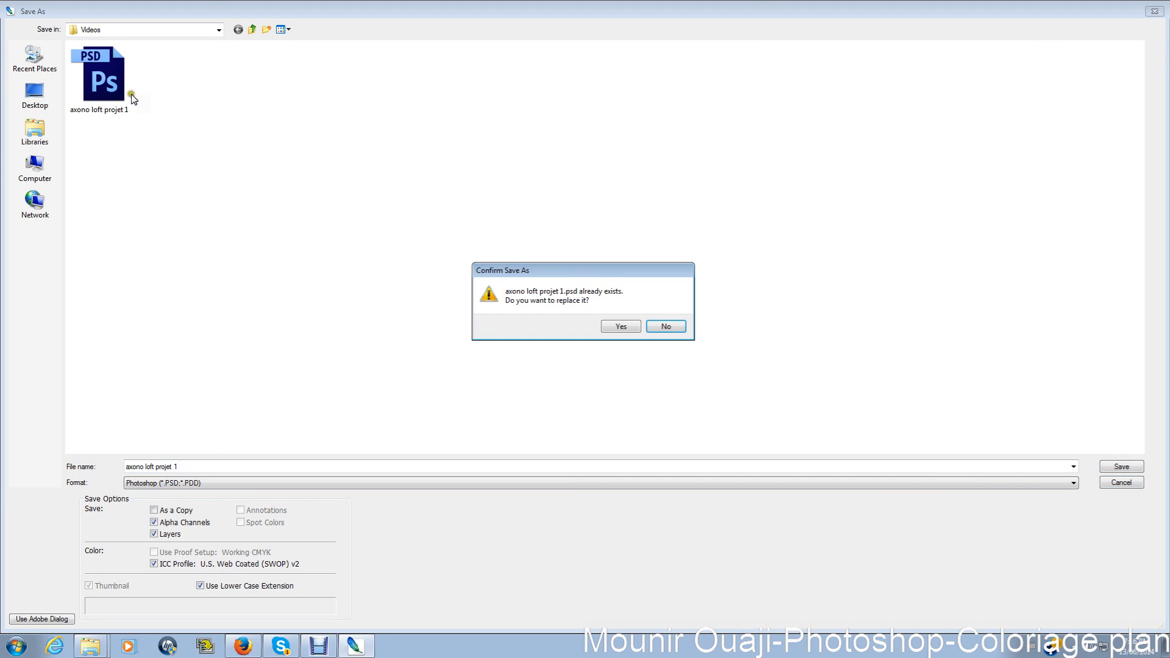
{"action": "left_click", "coordinate": [621, 327]}
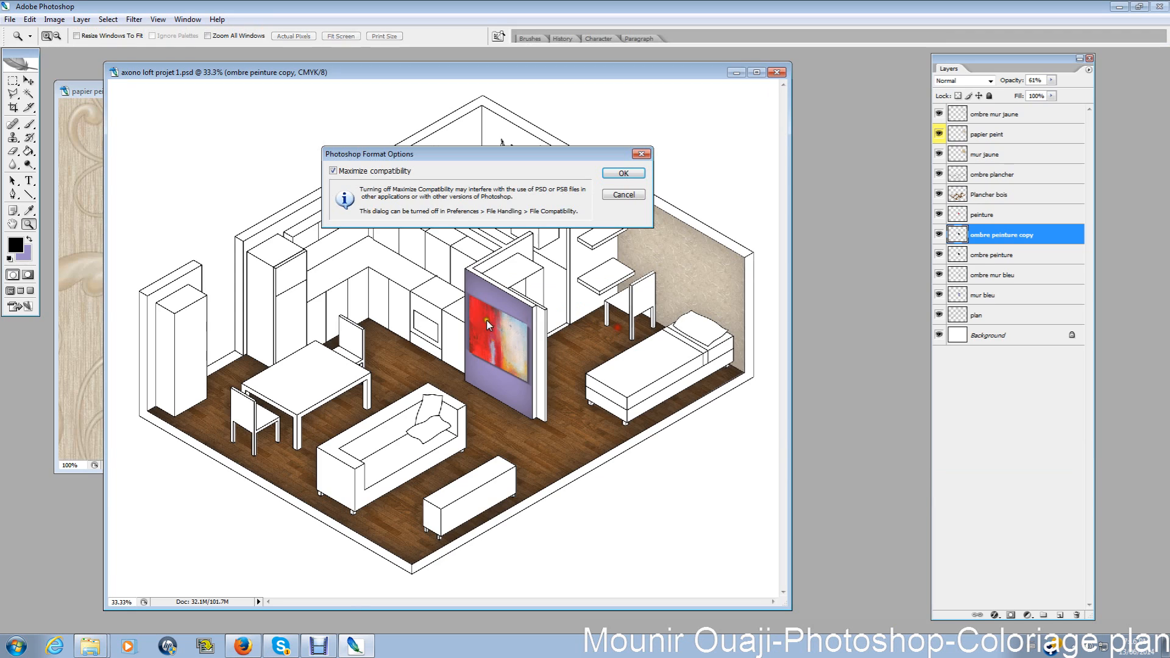
{"action": "left_click", "coordinate": [623, 174]}
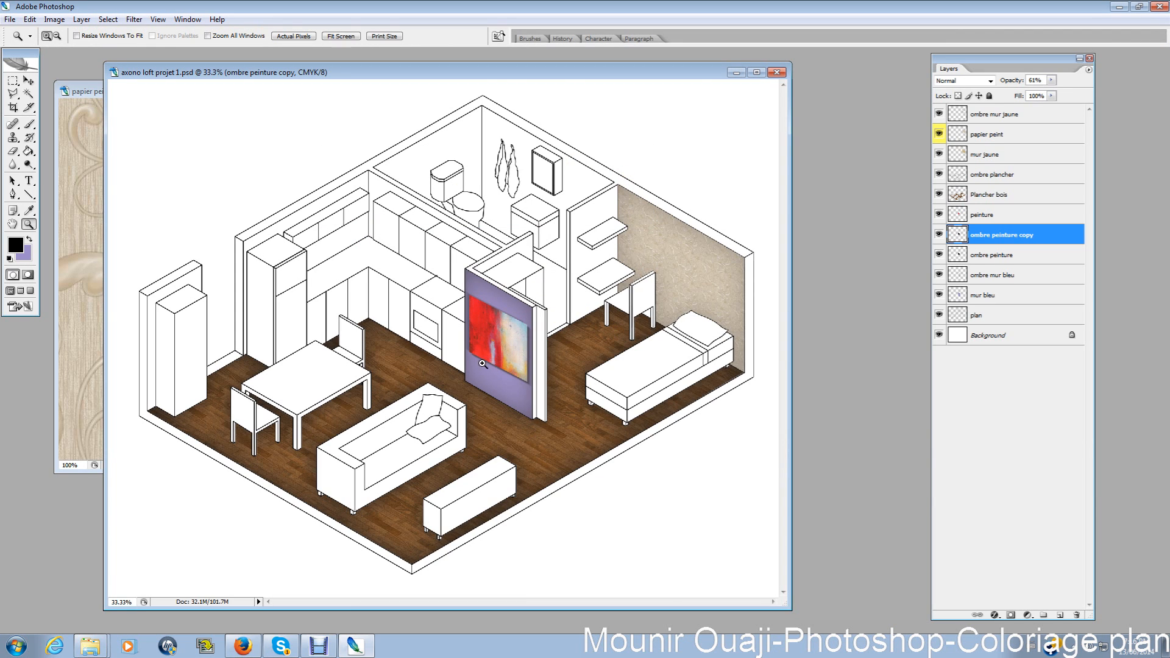
{"action": "left_click_drag", "start_coordinate": [394, 321], "coordinate": [650, 499]}
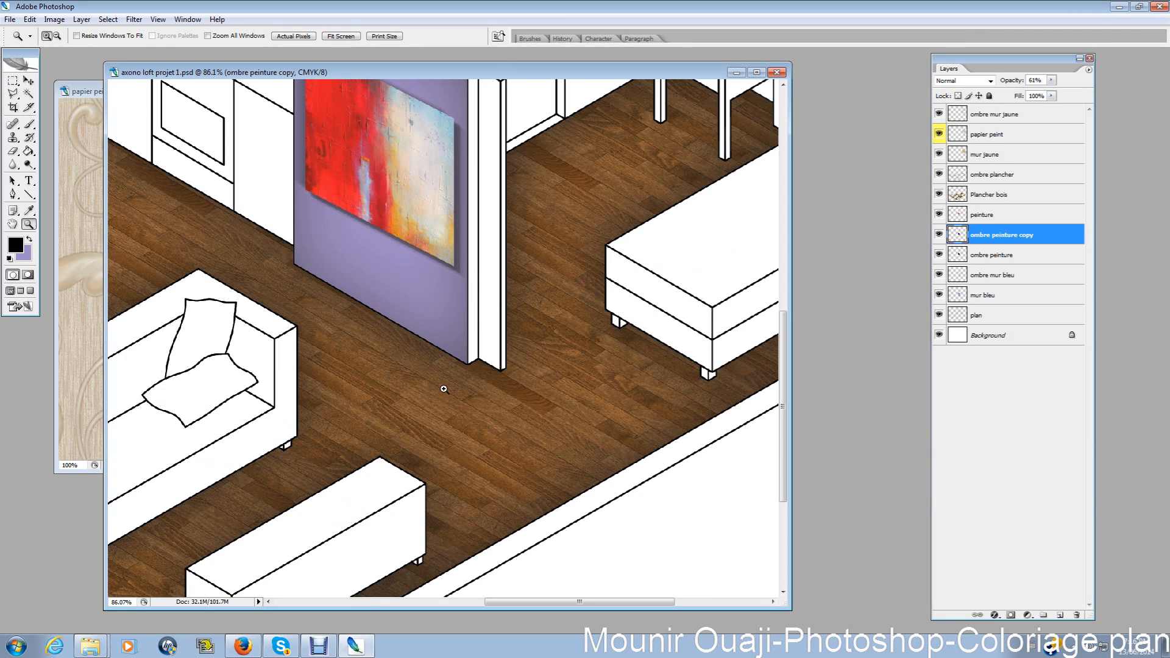
{"action": "left_click", "coordinate": [435, 348], "text": "alt"}
{"action": "left_click", "coordinate": [464, 323], "text": "alt"}
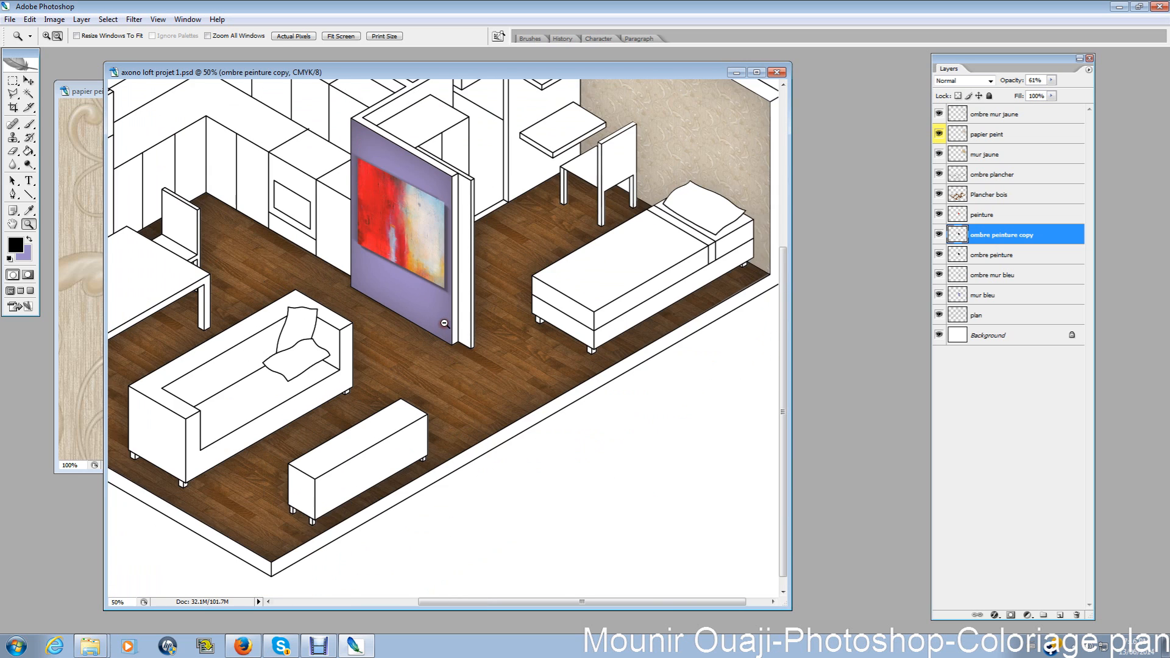
{"action": "left_click", "coordinate": [494, 300], "text": "alt"}
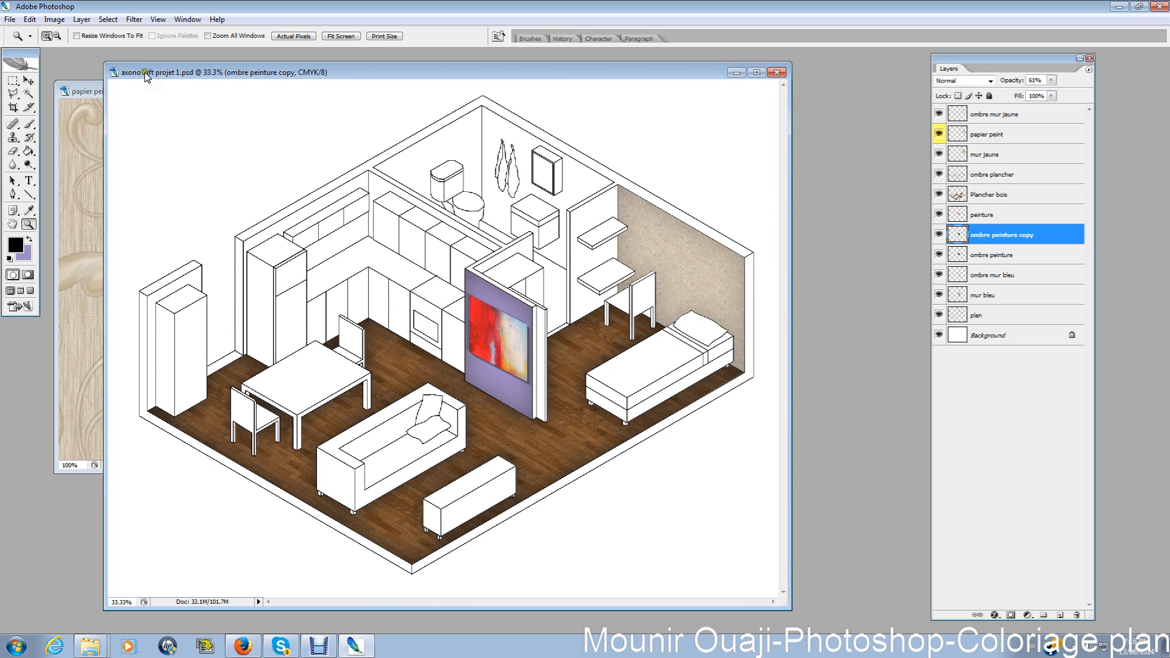
{"action": "left_click_drag", "start_coordinate": [145, 76], "coordinate": [142, 84]}
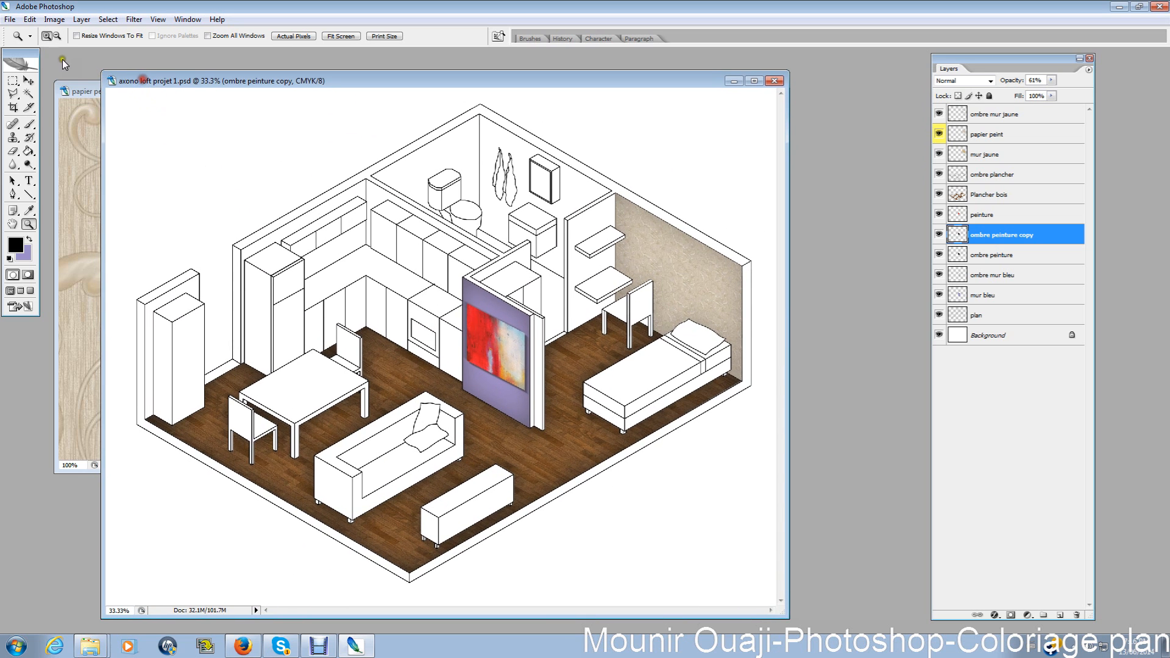
{"action": "left_click", "coordinate": [11, 20]}
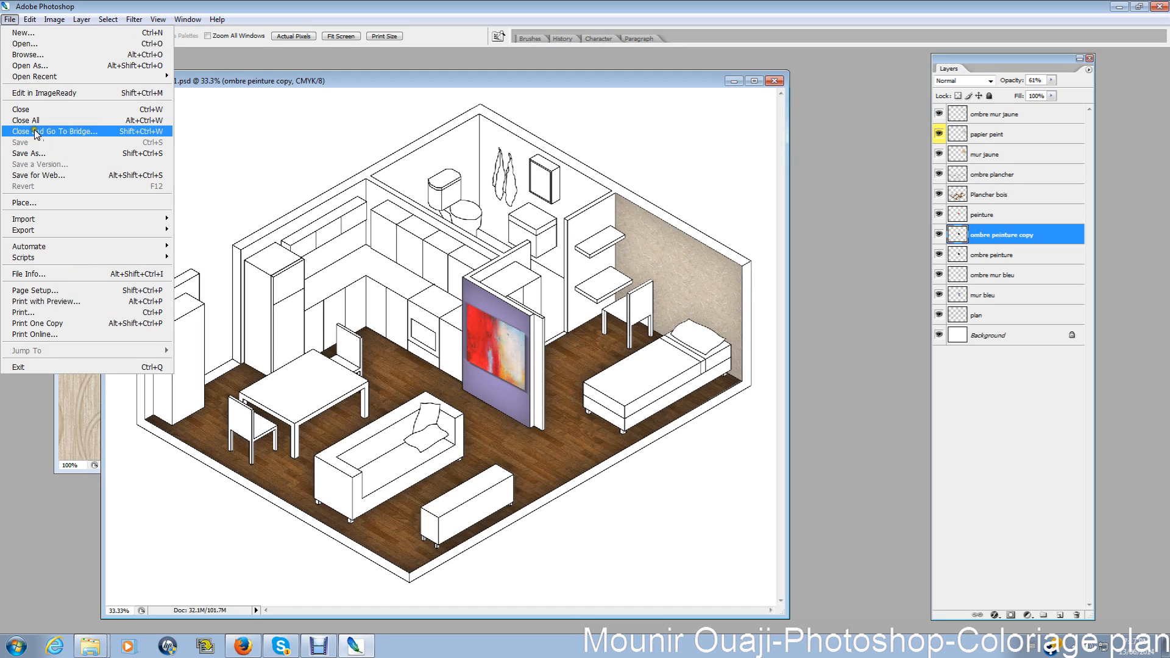
{"action": "left_click", "coordinate": [29, 153]}
{"action": "left_click", "coordinate": [225, 485]}
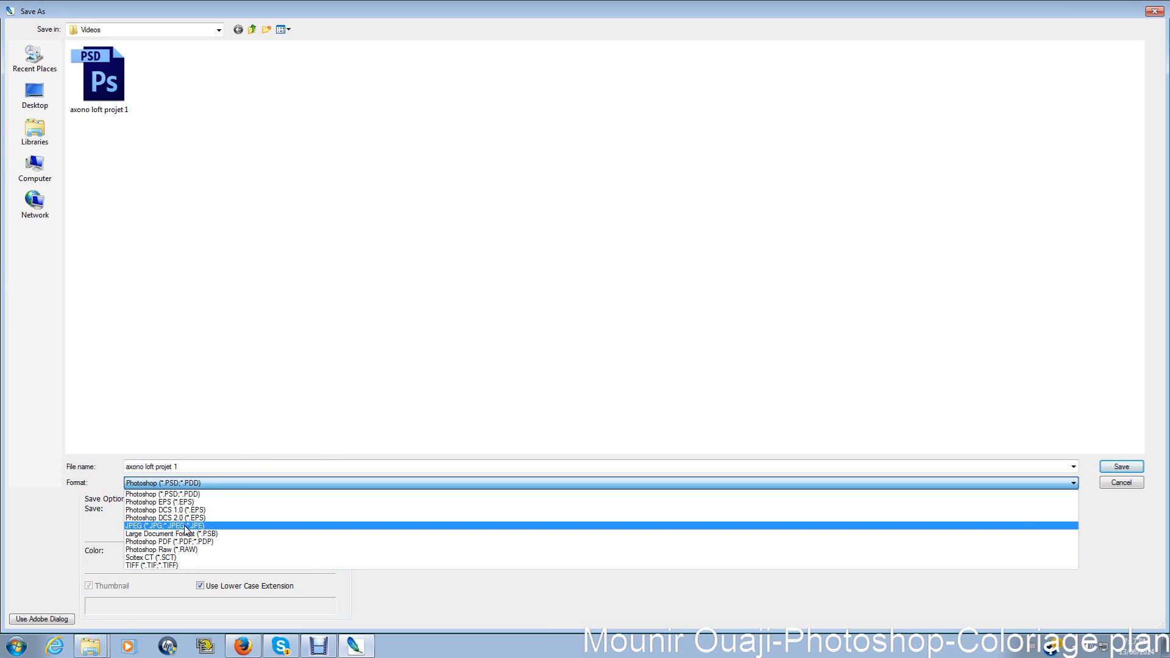
{"action": "left_click", "coordinate": [1122, 548]}
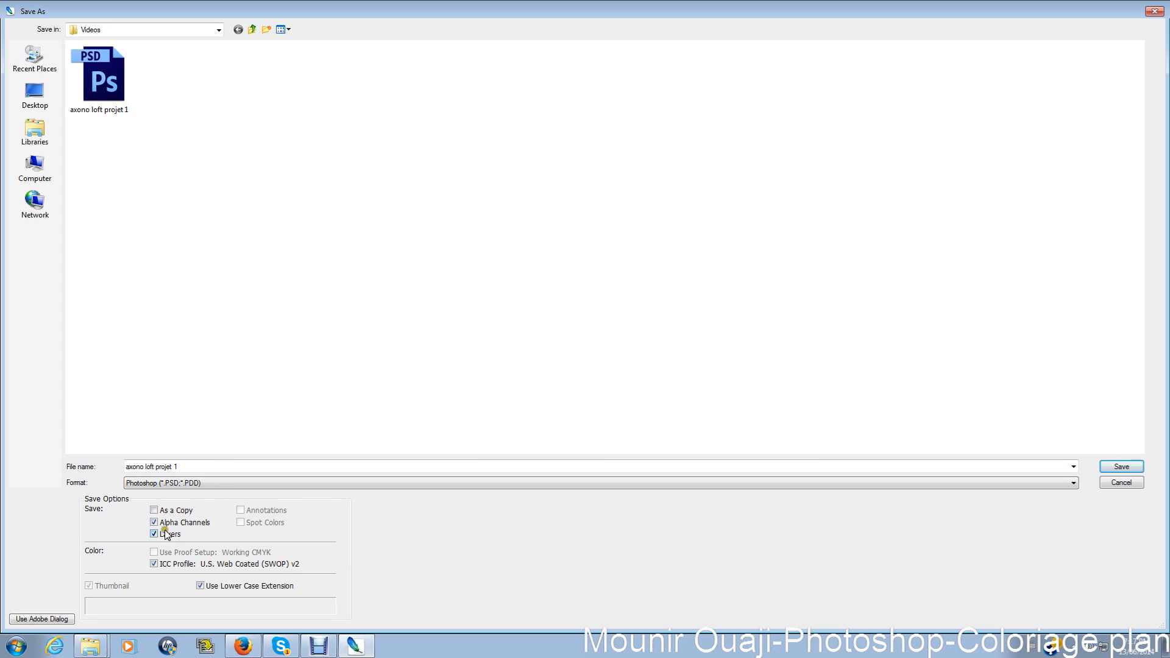
{"action": "left_click", "coordinate": [1122, 467]}
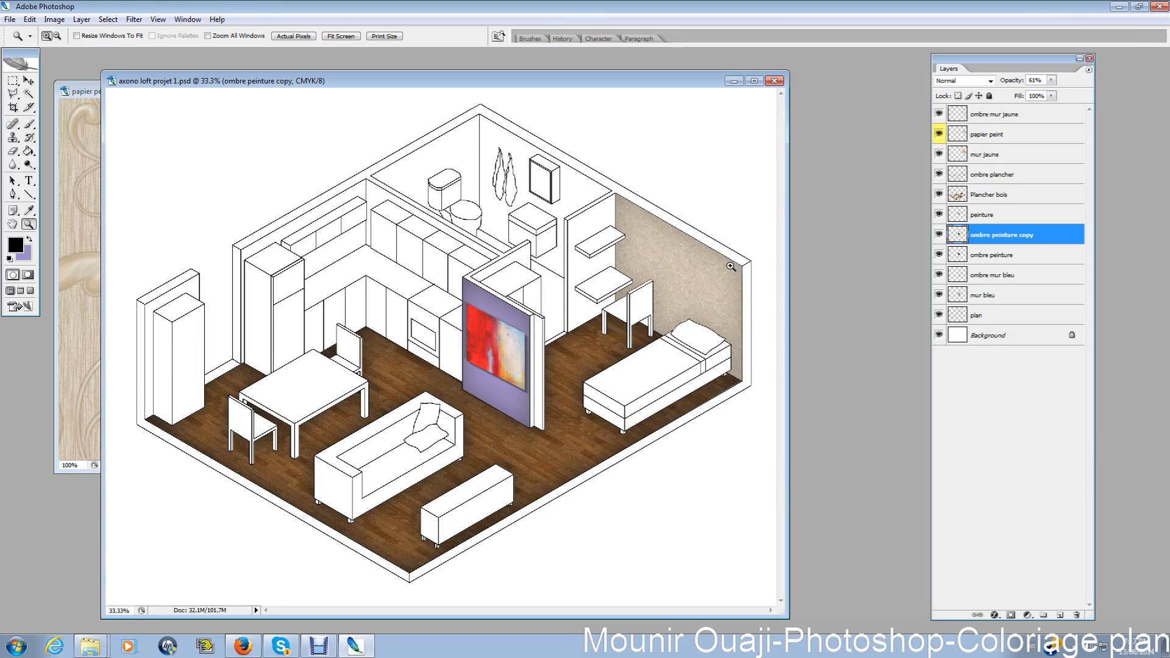
Step: Start saving a copy of the loft drawing to the Videos folder in JPEG format
{"action": "left_click_drag", "start_coordinate": [274, 82], "coordinate": [285, 72]}
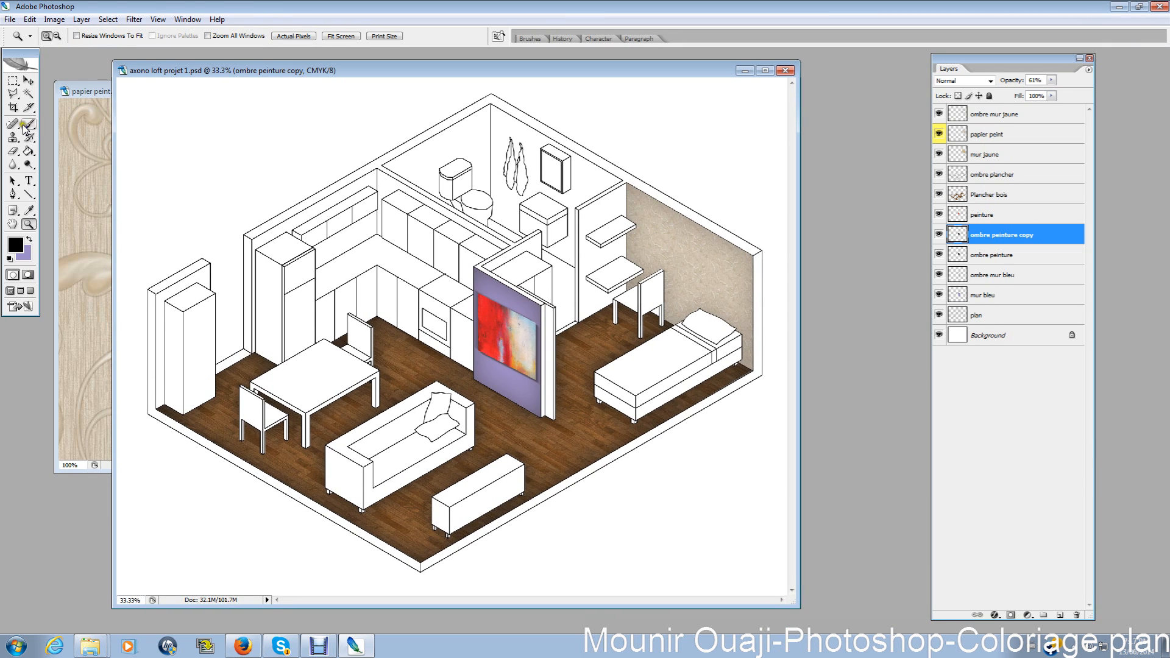
{"action": "left_click", "coordinate": [29, 80]}
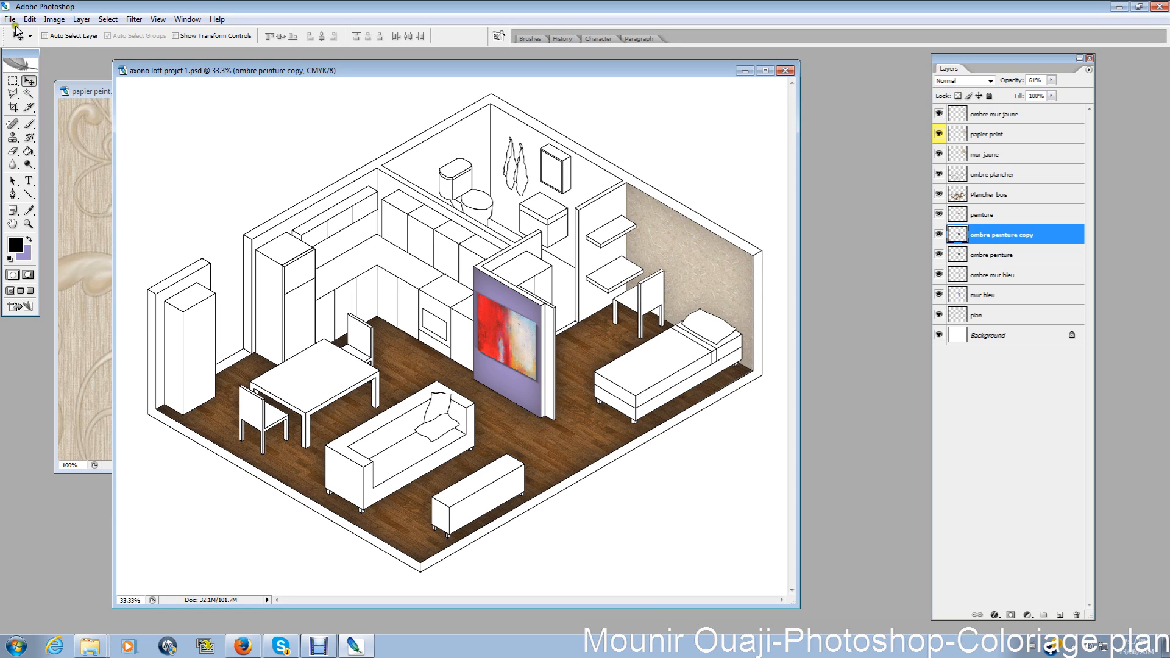
{"action": "left_click", "coordinate": [11, 20]}
{"action": "left_click", "coordinate": [40, 161]}
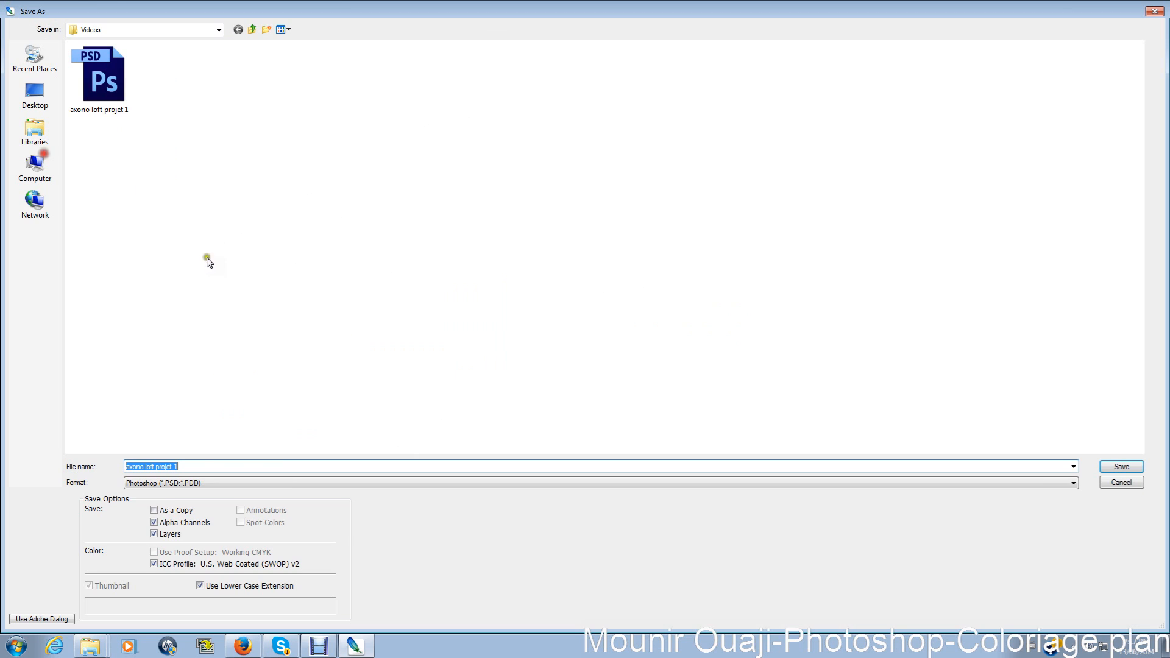
{"action": "left_click", "coordinate": [206, 483]}
{"action": "left_click", "coordinate": [173, 533]}
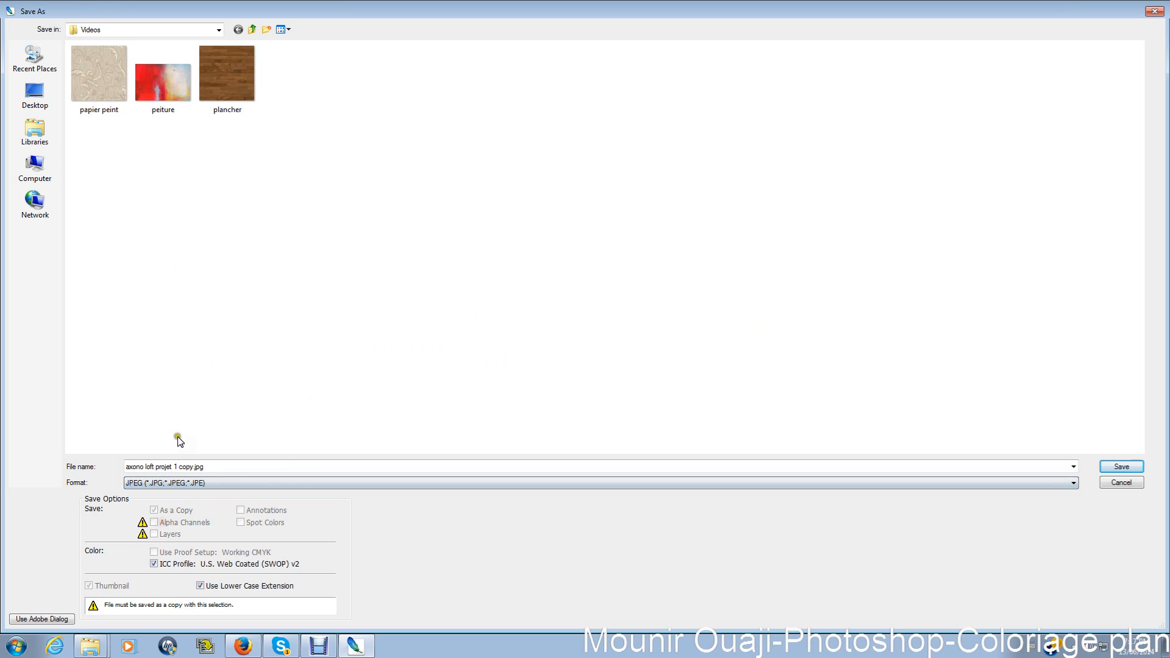
Step: Name the JPEG copy "axono loft projet" and proceed with saving it
{"action": "left_click", "coordinate": [189, 469]}
{"action": "left_click_drag", "start_coordinate": [173, 468], "coordinate": [338, 484]}
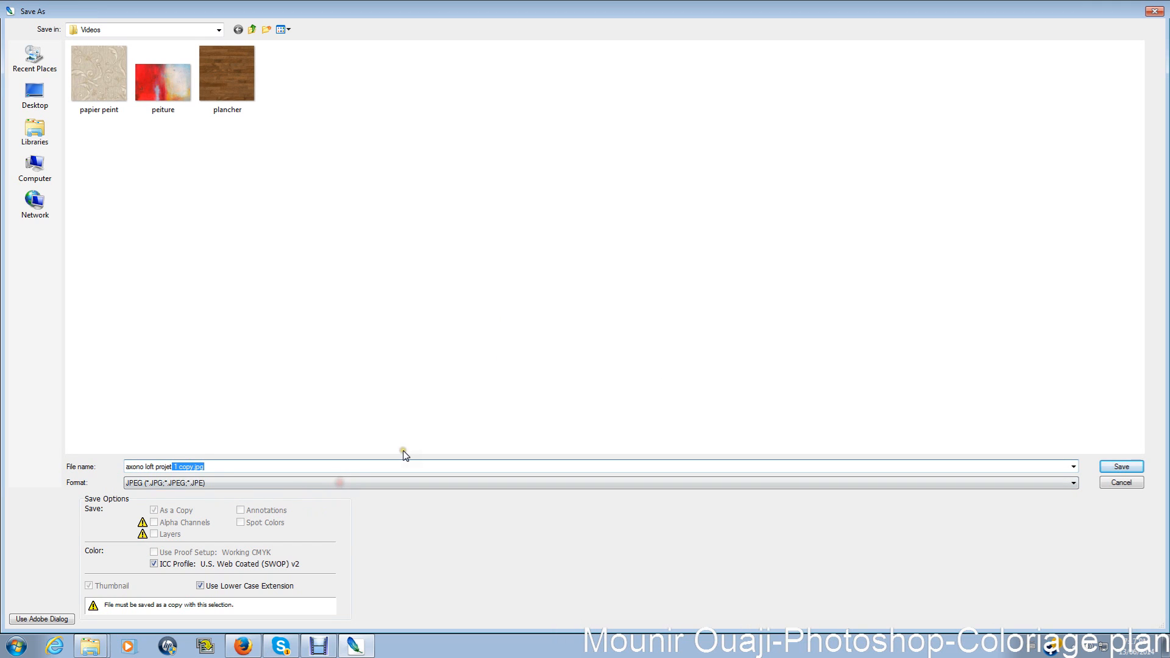
{"action": "key", "text": "BackSpace"}
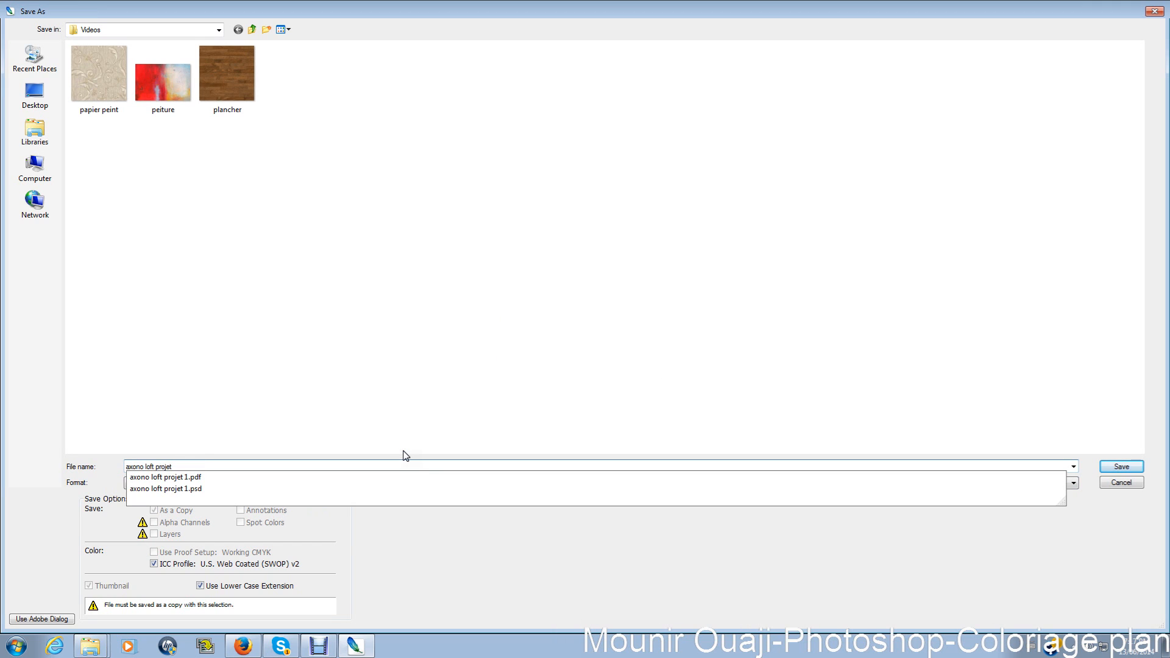
{"action": "left_click", "coordinate": [566, 590]}
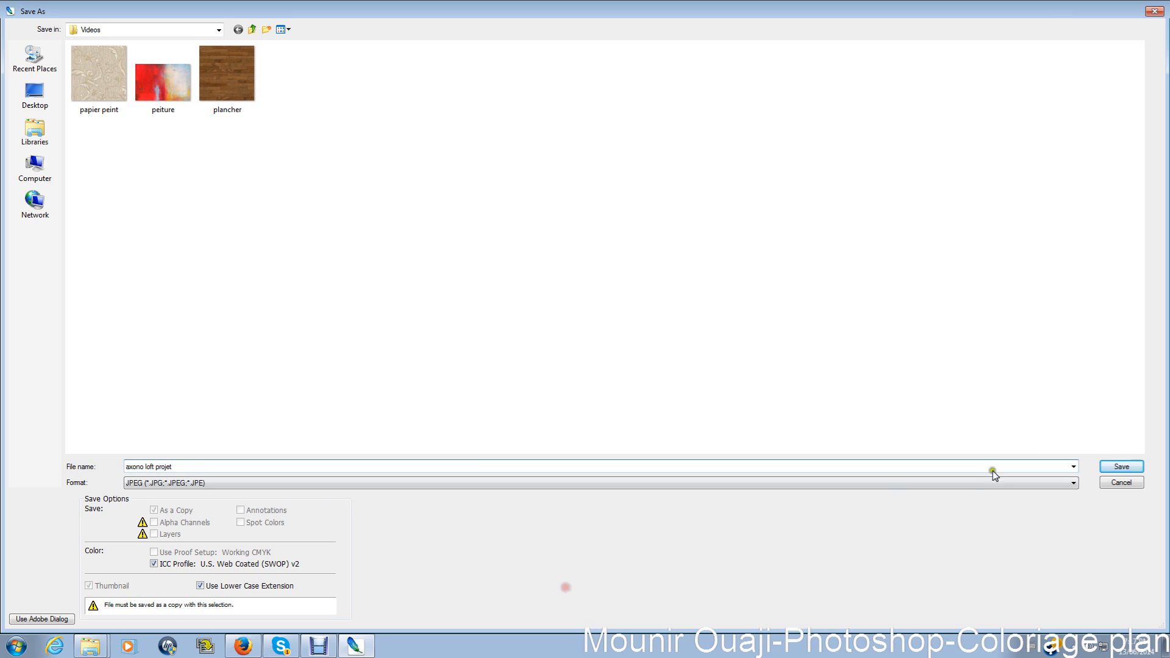
{"action": "left_click", "coordinate": [1116, 466]}
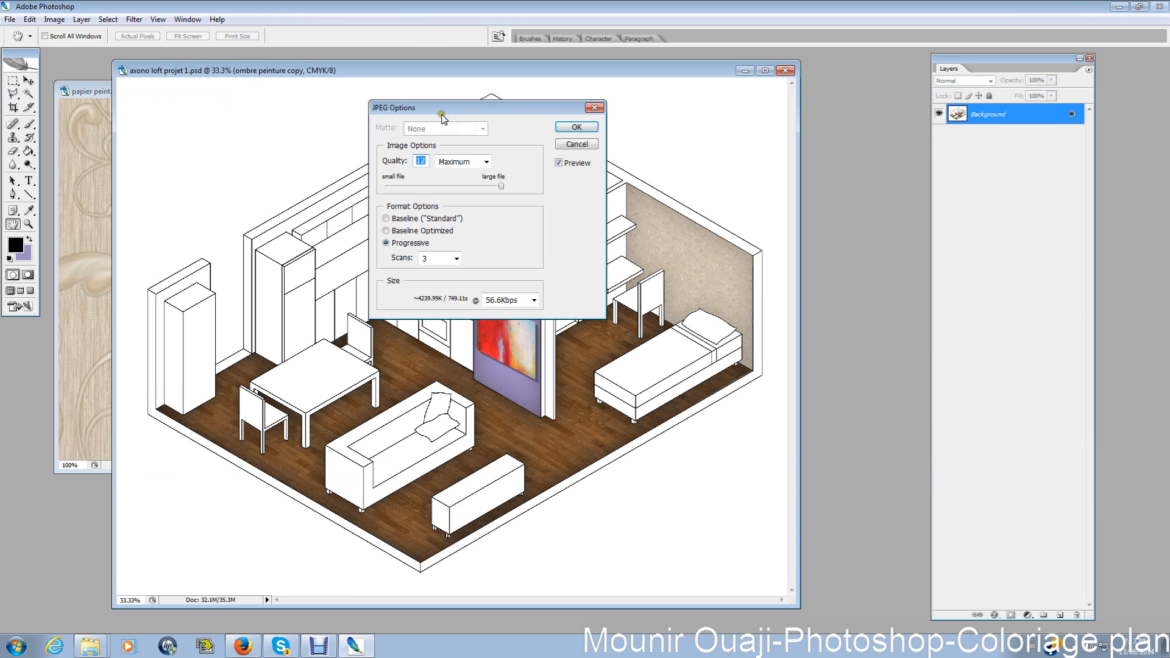
Step: Try different JPEG quality levels, ending at the lowest setting of 0 (Low)
{"action": "left_click_drag", "start_coordinate": [441, 116], "coordinate": [253, 117]}
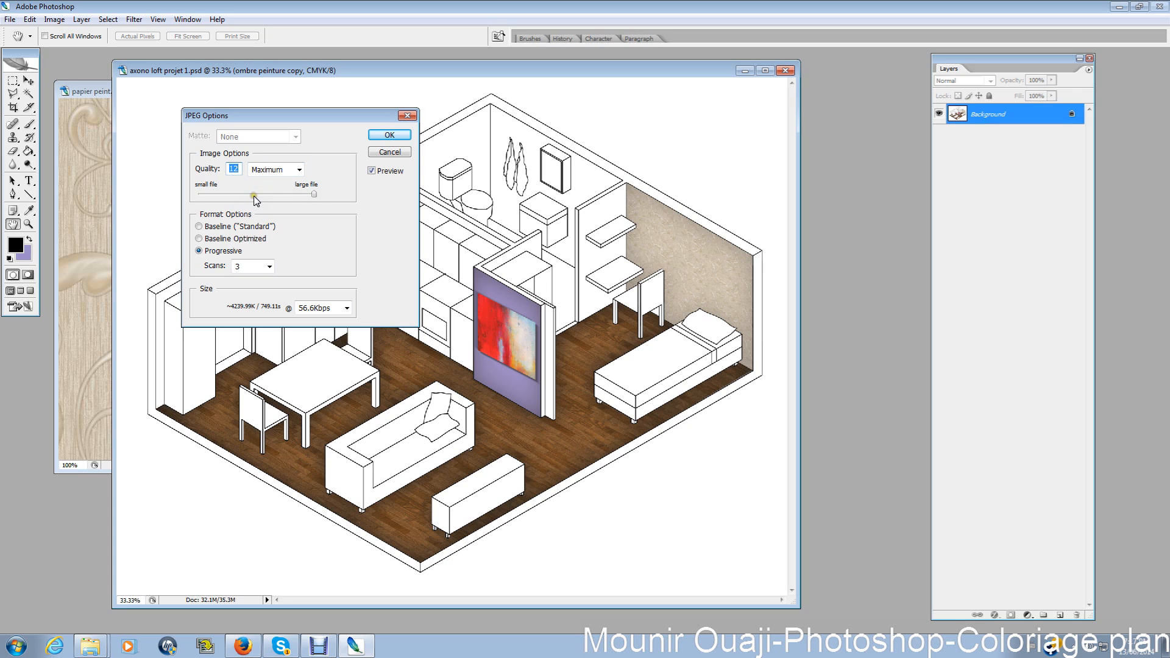
{"action": "left_click_drag", "start_coordinate": [255, 196], "coordinate": [329, 209]}
{"action": "left_click", "coordinate": [312, 196]}
{"action": "mouse_move", "coordinate": [314, 196]}
{"action": "left_mouse_down"}
{"action": "mouse_move", "coordinate": [196, 196]}
{"action": "mouse_move", "coordinate": [396, 221]}
{"action": "mouse_move", "coordinate": [316, 207]}
{"action": "left_mouse_up"}
{"action": "left_click", "coordinate": [352, 203]}
{"action": "left_click_drag", "start_coordinate": [352, 204], "coordinate": [192, 190]}
{"action": "left_click", "coordinate": [199, 195]}
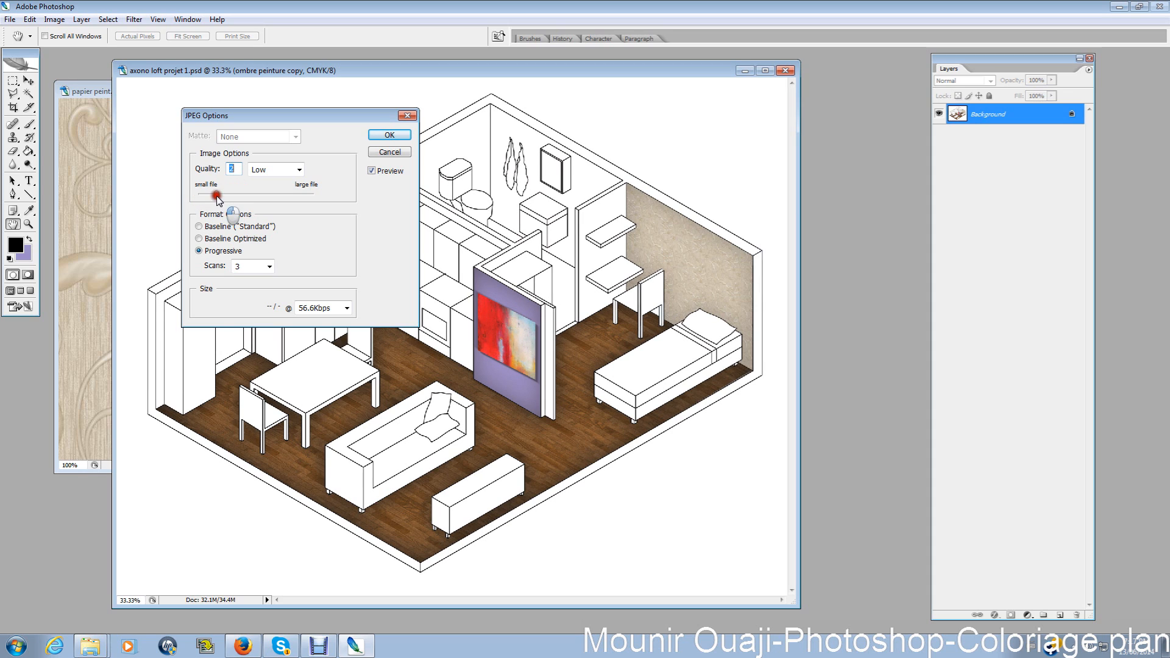
{"action": "left_click", "coordinate": [198, 195]}
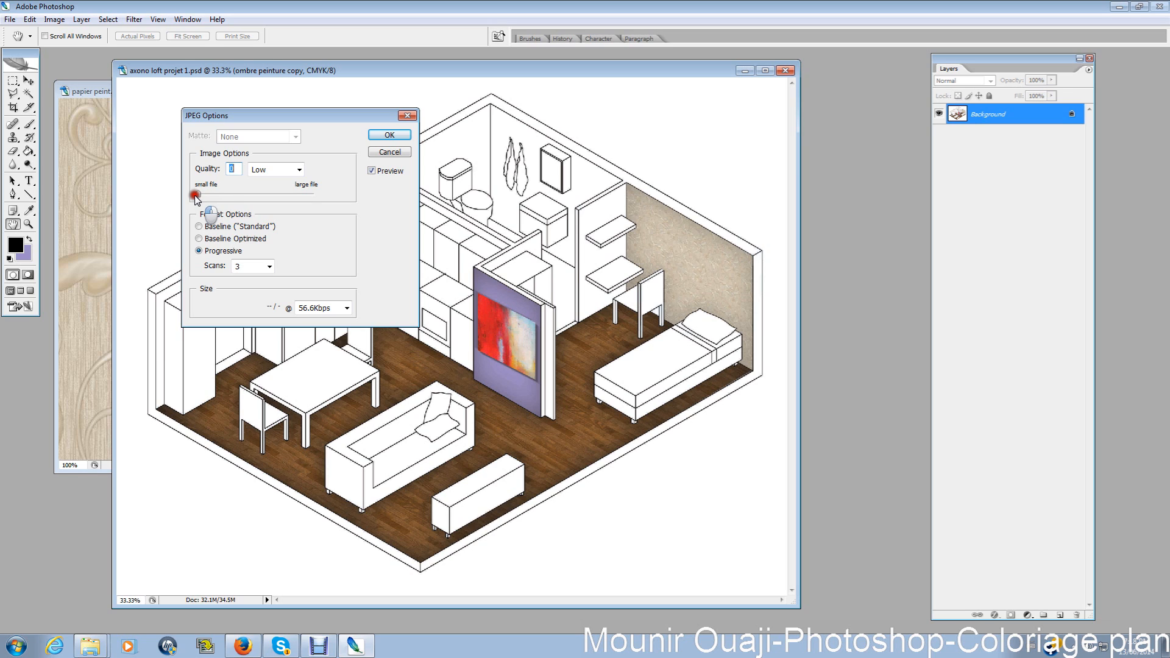
Step: Set the JPEG quality to 6 (Medium) and save the image with the Progressive format option
{"action": "left_click_drag", "start_coordinate": [195, 196], "coordinate": [252, 201]}
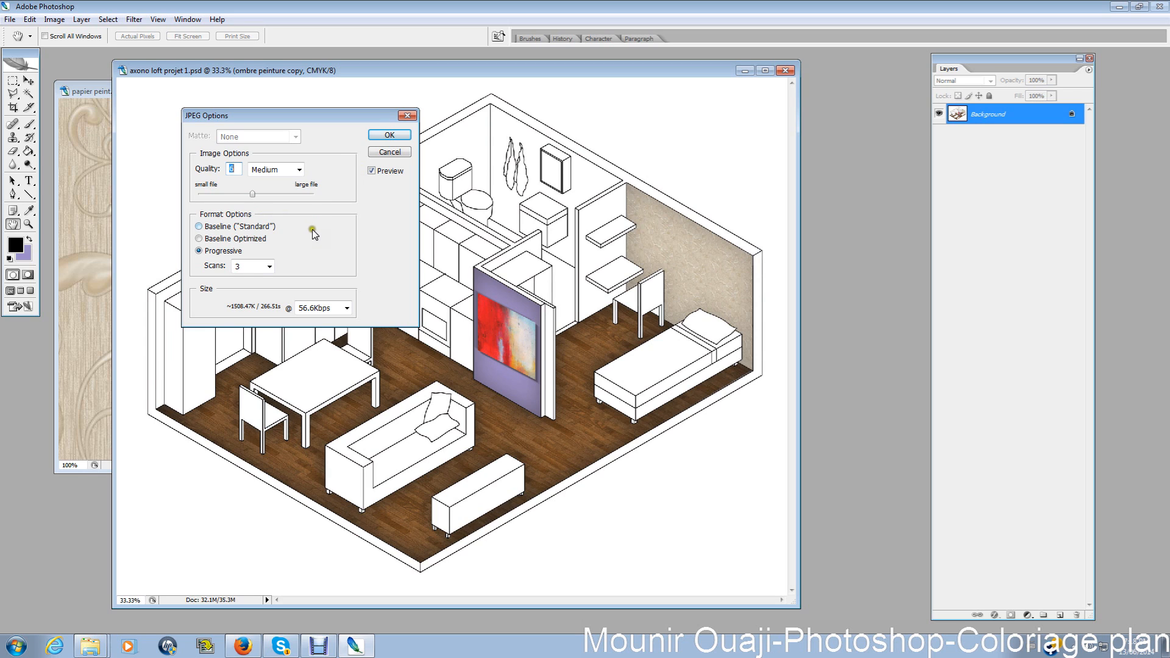
{"action": "left_click", "coordinate": [390, 135]}
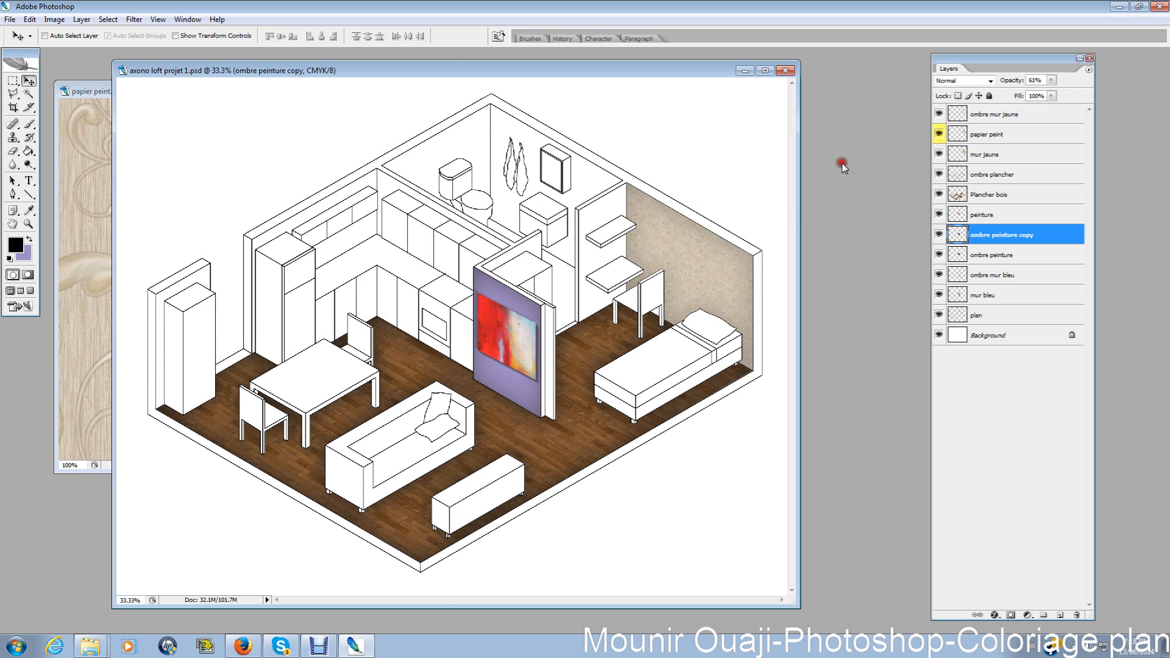
Step: Open the "axono loft projet" JPEG from the Videos folder and reposition its window over the layered document
{"action": "key", "text": "ctrl+o"}
{"action": "left_click", "coordinate": [1129, 518]}
{"action": "left_click", "coordinate": [9, 18]}
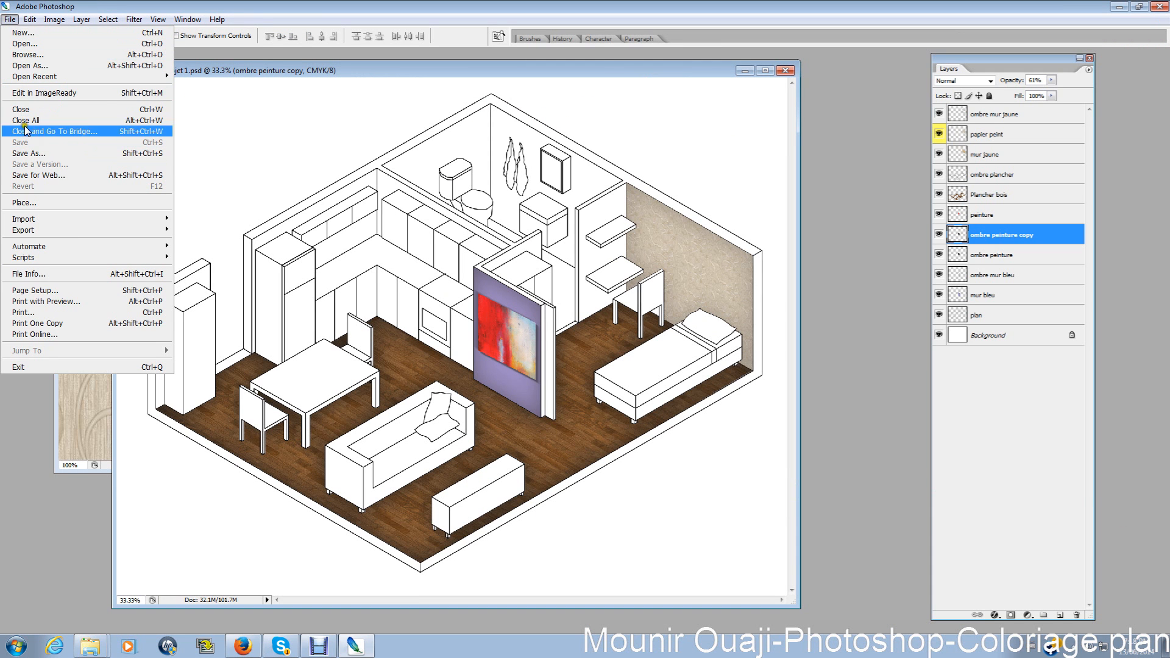
{"action": "left_click", "coordinate": [28, 43]}
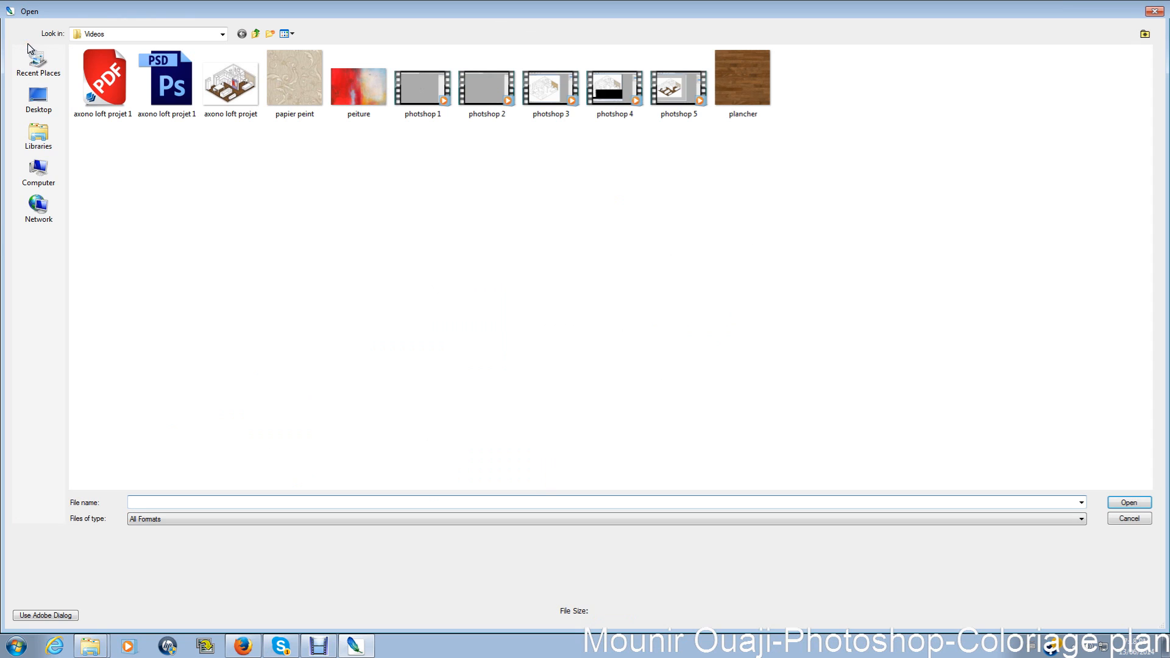
{"action": "left_click", "coordinate": [237, 85]}
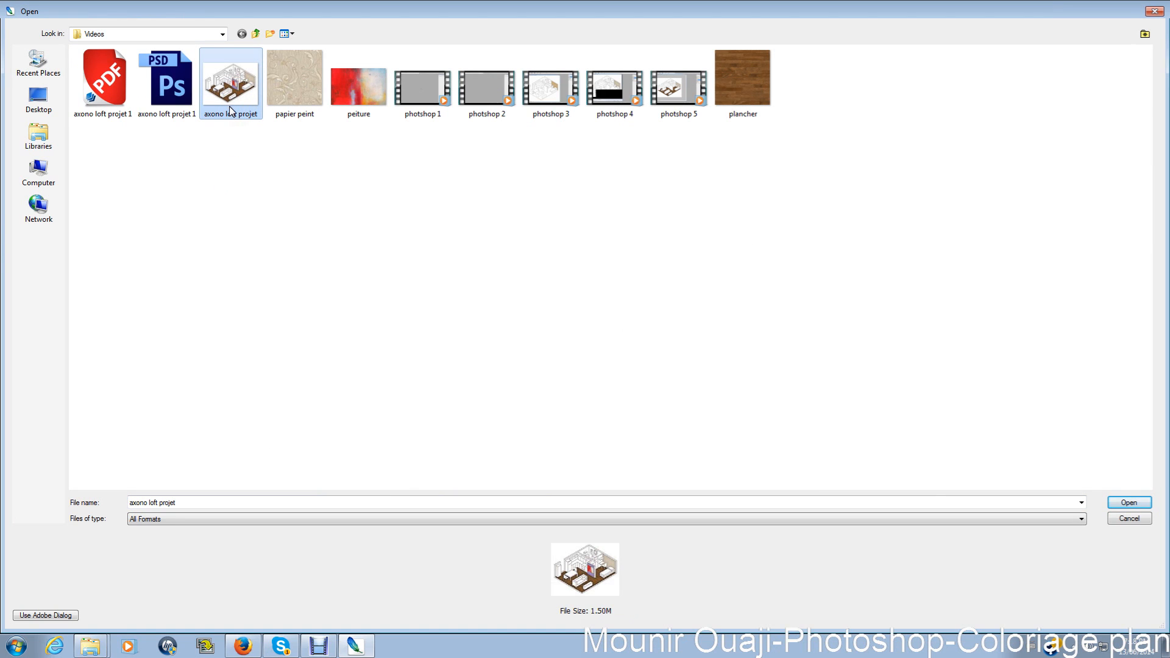
{"action": "left_click", "coordinate": [1121, 503]}
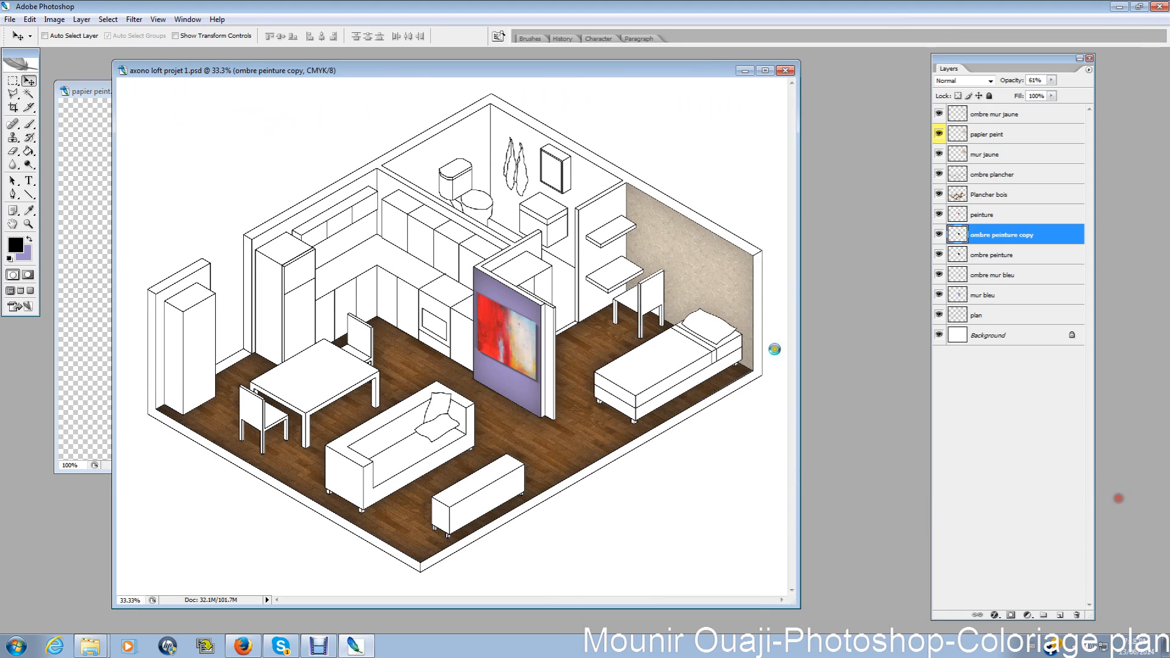
{"action": "mouse_move", "coordinate": [348, 80]}
{"action": "left_mouse_down"}
{"action": "mouse_move", "coordinate": [439, 122]}
{"action": "mouse_move", "coordinate": [396, 73]}
{"action": "mouse_move", "coordinate": [361, 97]}
{"action": "left_mouse_up"}
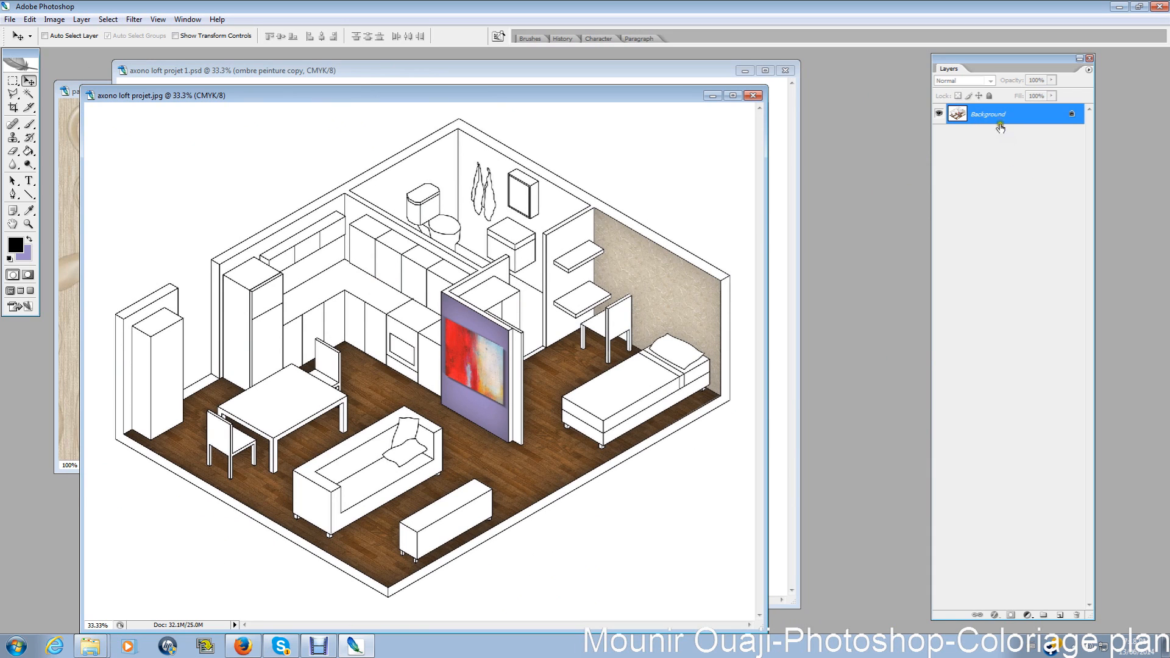
{"action": "left_click_drag", "start_coordinate": [467, 94], "coordinate": [460, 91]}
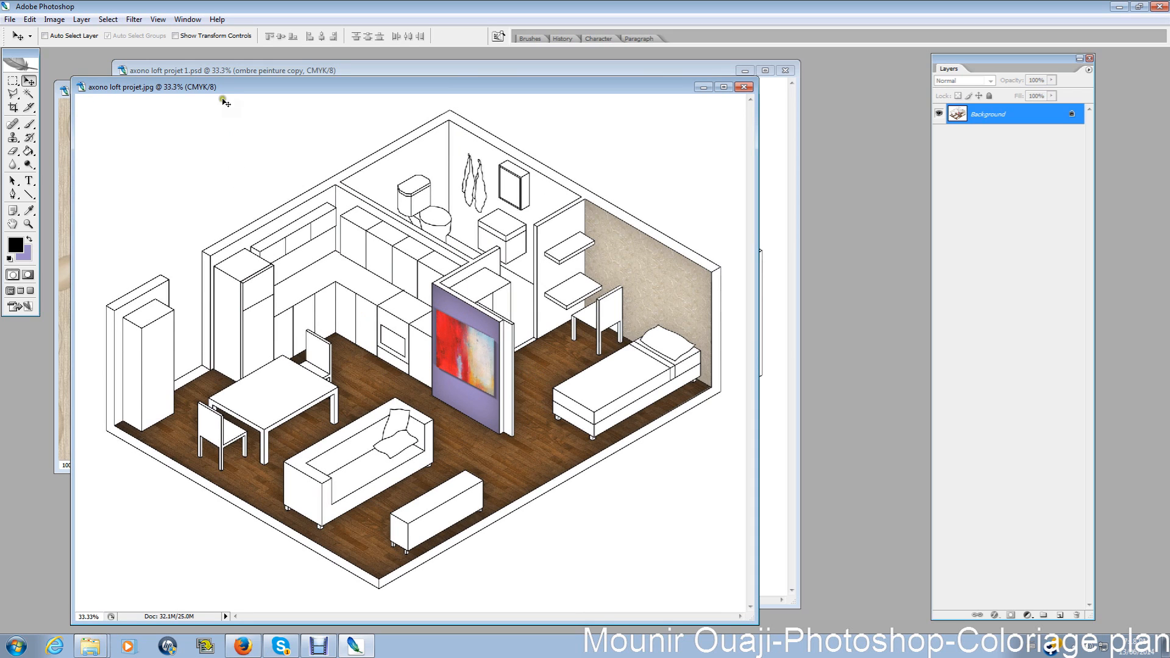
Step: Select the purple wall face with its painting in the flattened JPEG using the Polygonal Lasso
{"action": "left_click_drag", "start_coordinate": [226, 102], "coordinate": [195, 101]}
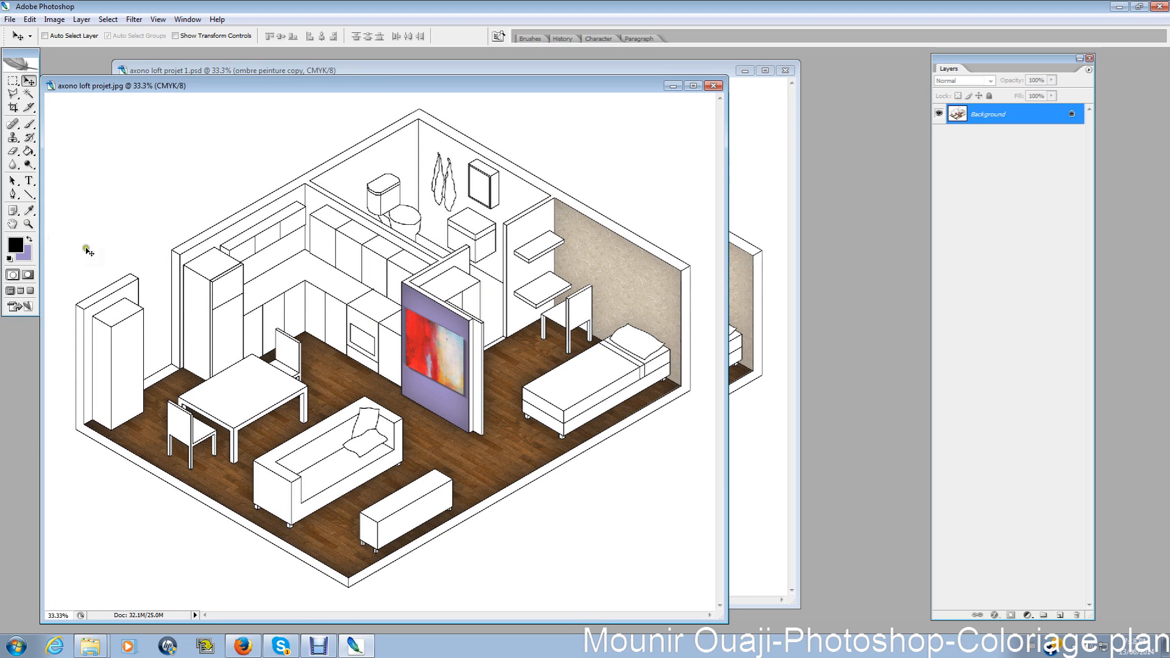
{"action": "left_click", "coordinate": [28, 224]}
{"action": "mouse_move", "coordinate": [368, 251]}
{"action": "left_mouse_down"}
{"action": "mouse_move", "coordinate": [501, 385]}
{"action": "mouse_move", "coordinate": [553, 477]}
{"action": "left_mouse_up"}
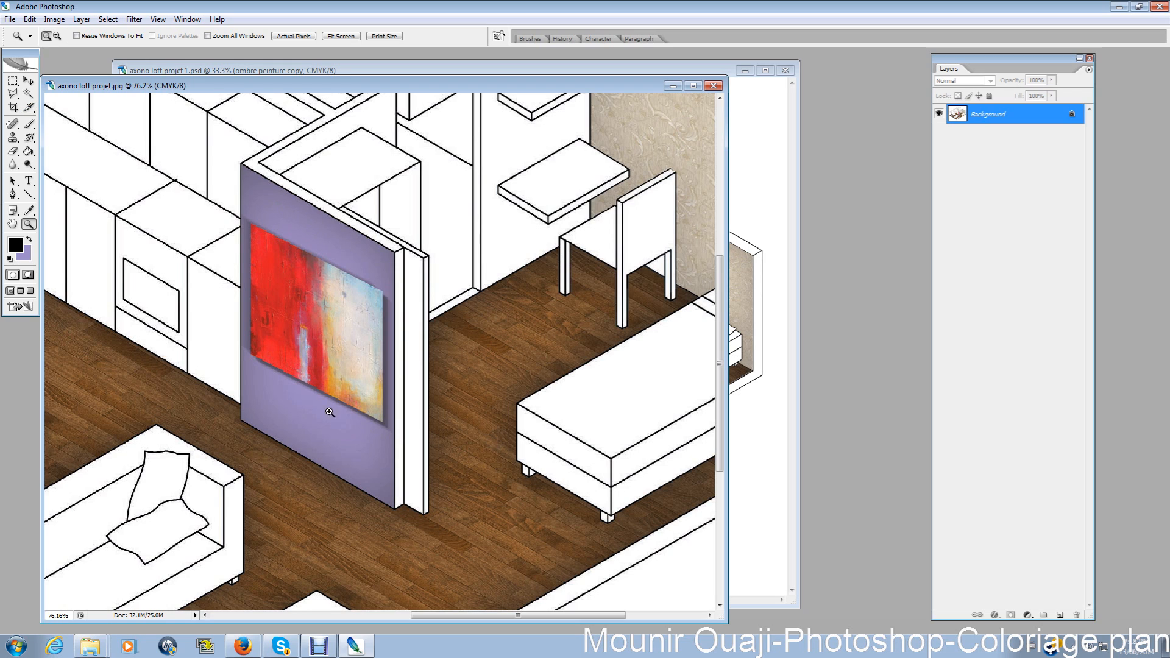
{"action": "left_click", "coordinate": [12, 95]}
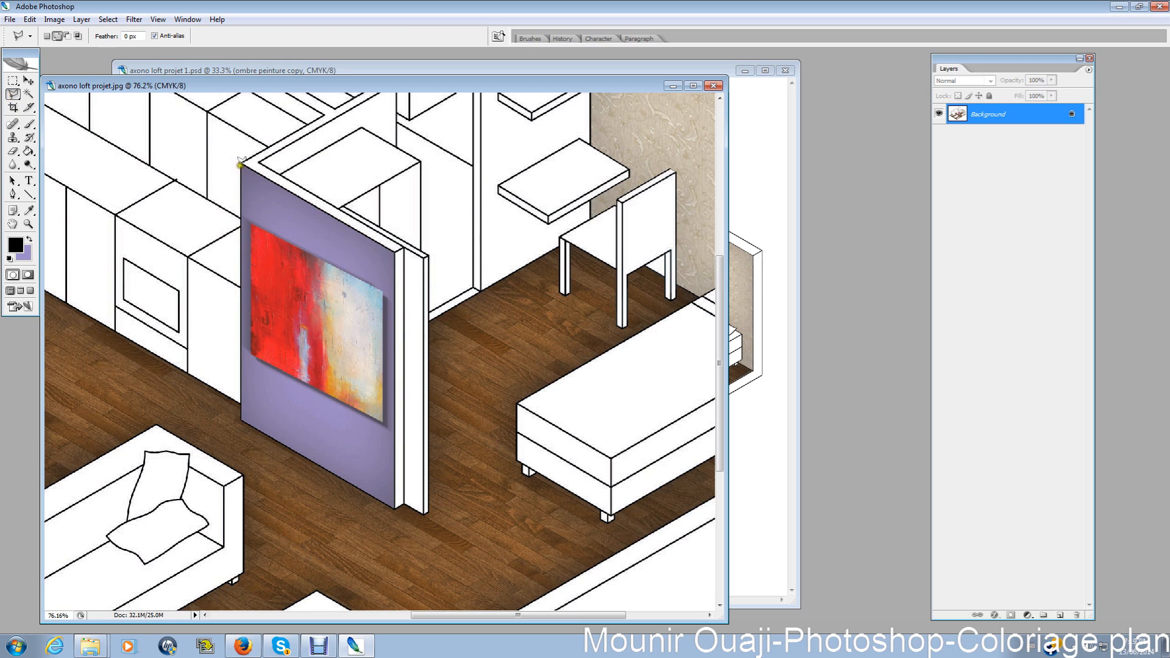
{"action": "left_click", "coordinate": [242, 163]}
{"action": "left_click", "coordinate": [395, 249]}
{"action": "left_click", "coordinate": [395, 504]}
{"action": "left_click", "coordinate": [245, 417]}
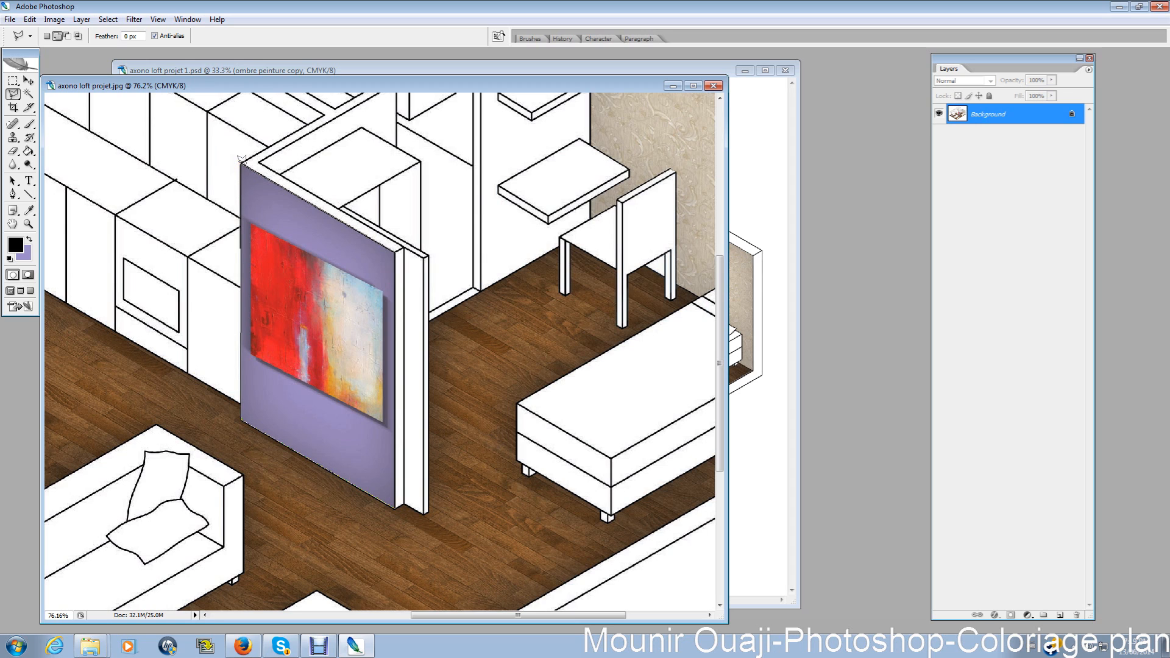
{"action": "left_click", "coordinate": [241, 161]}
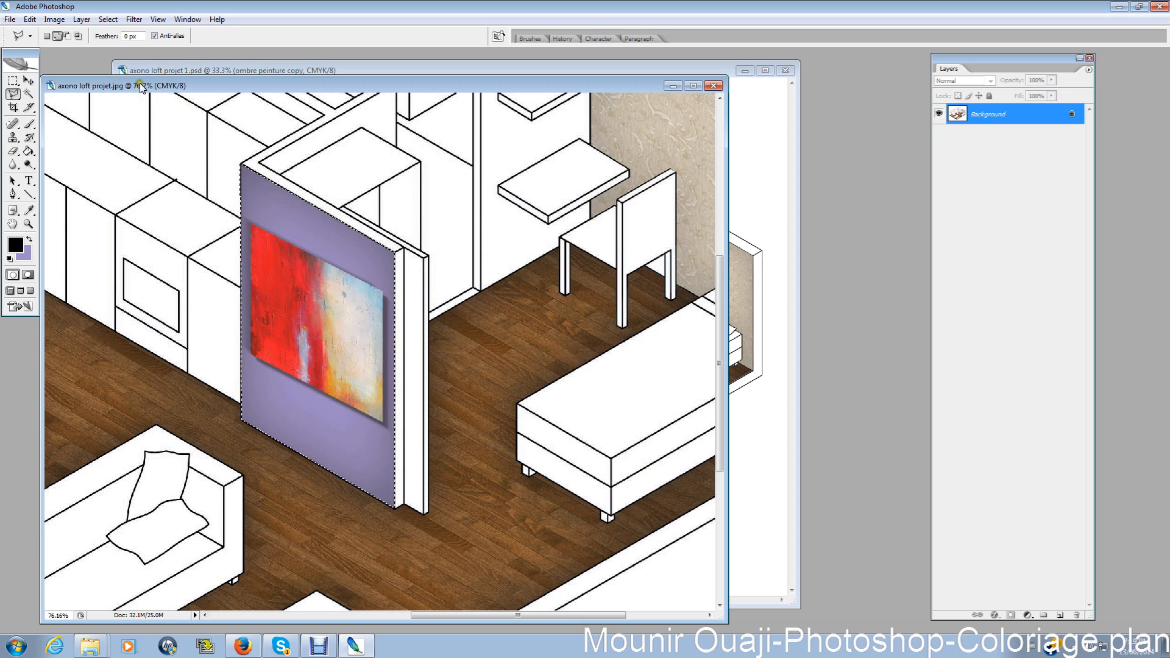
Step: Copy the selected purple wall to a new layer and move the copy aside from the original wall
{"action": "left_click_drag", "start_coordinate": [141, 87], "coordinate": [119, 93]}
{"action": "key", "text": "ctrl+j"}
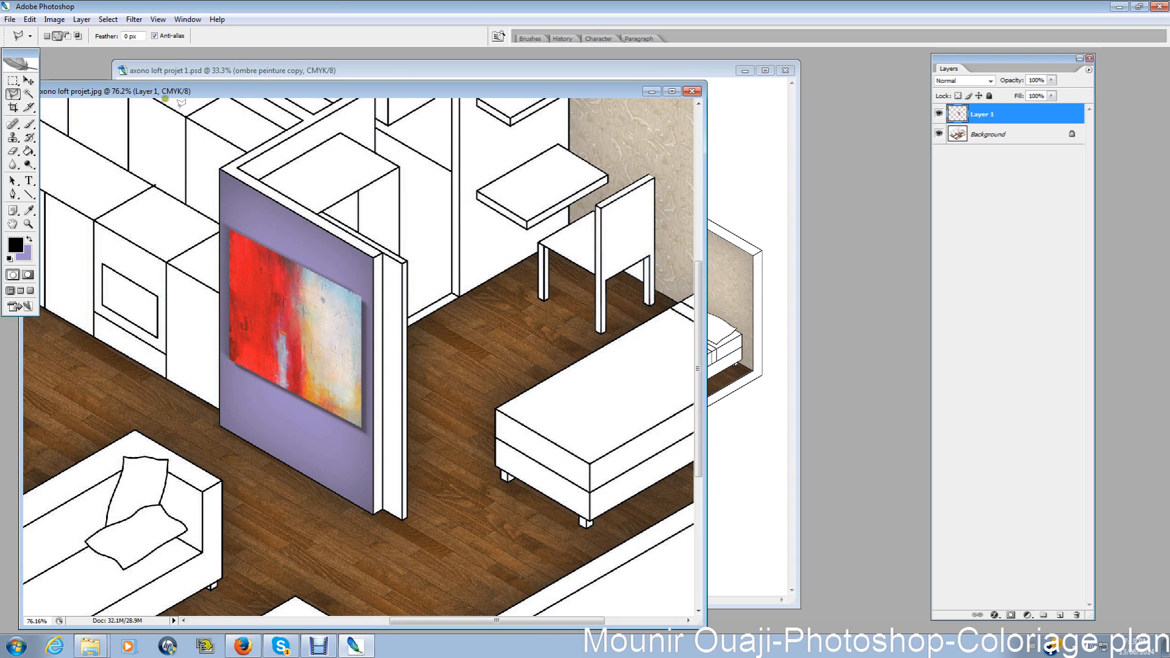
{"action": "key", "text": "v"}
{"action": "left_click_drag", "start_coordinate": [338, 326], "coordinate": [416, 315]}
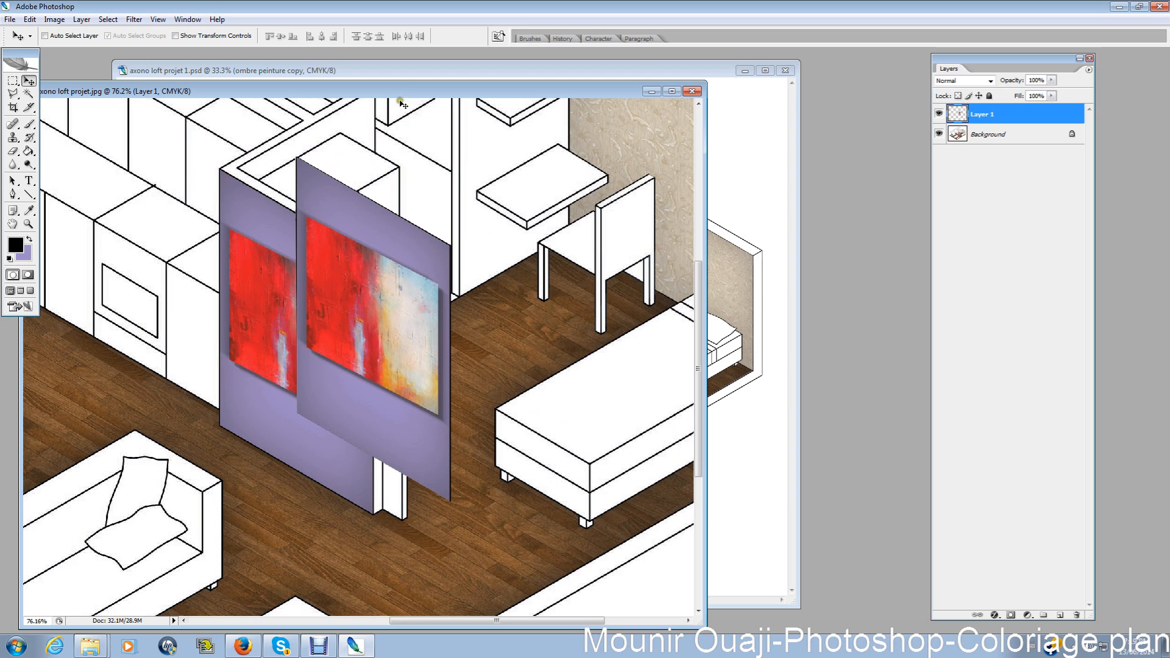
Step: Transfer the wall copy into the layered PSD, put its layer on top of the stack, and place it in the empty area above the kitchen
{"action": "left_click_drag", "start_coordinate": [407, 89], "coordinate": [185, 122]}
{"action": "left_click_drag", "start_coordinate": [210, 289], "coordinate": [485, 343]}
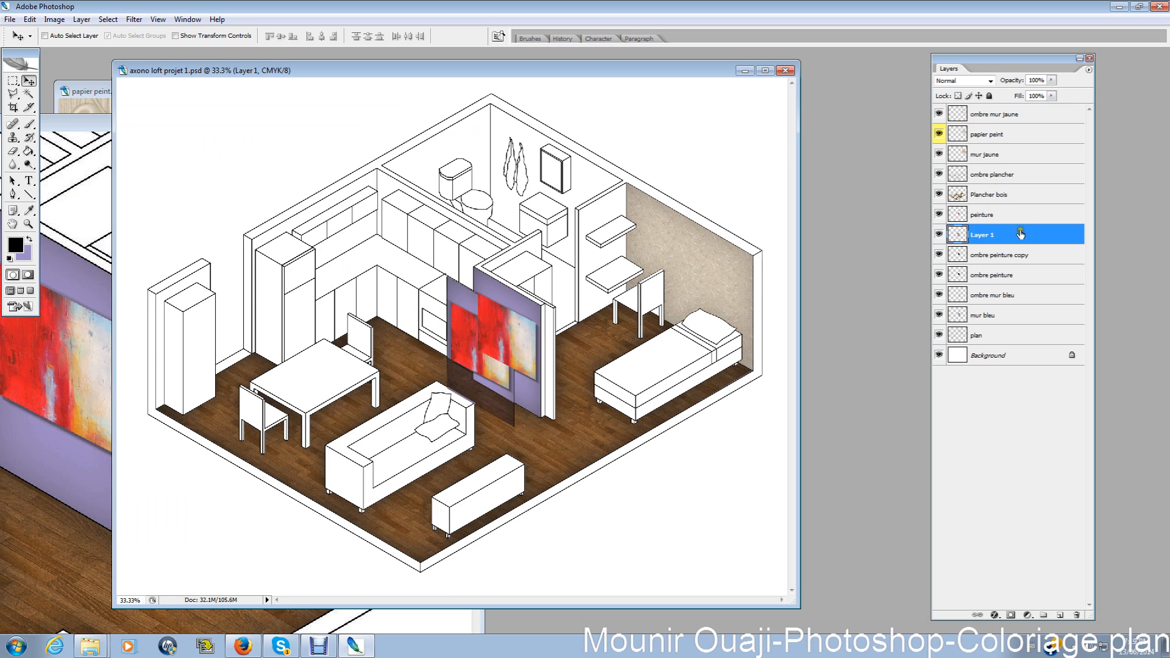
{"action": "mouse_move", "coordinate": [991, 239]}
{"action": "left_mouse_down"}
{"action": "mouse_move", "coordinate": [1011, 220]}
{"action": "mouse_move", "coordinate": [971, 115]}
{"action": "mouse_move", "coordinate": [985, 111]}
{"action": "left_mouse_up"}
{"action": "mouse_move", "coordinate": [528, 382]}
{"action": "left_mouse_down"}
{"action": "mouse_move", "coordinate": [542, 368]}
{"action": "mouse_move", "coordinate": [479, 249]}
{"action": "mouse_move", "coordinate": [234, 163]}
{"action": "mouse_move", "coordinate": [244, 154]}
{"action": "left_mouse_up"}
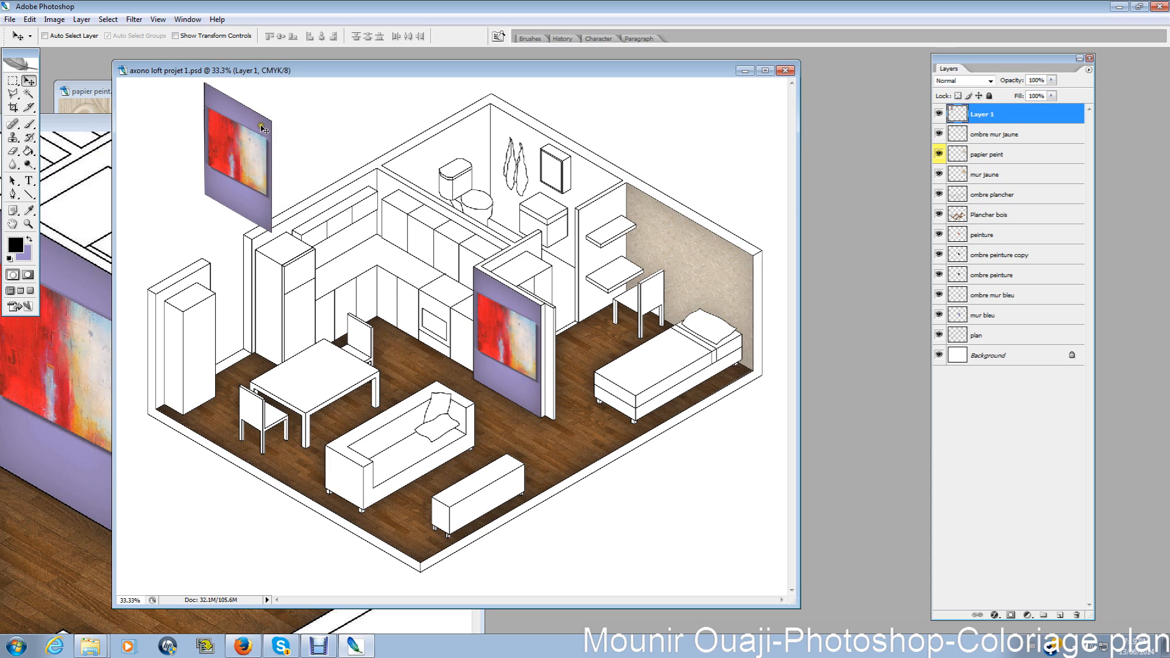
Step: Close the "axono loft projet" JPEG without saving its changes
{"action": "left_click", "coordinate": [94, 259]}
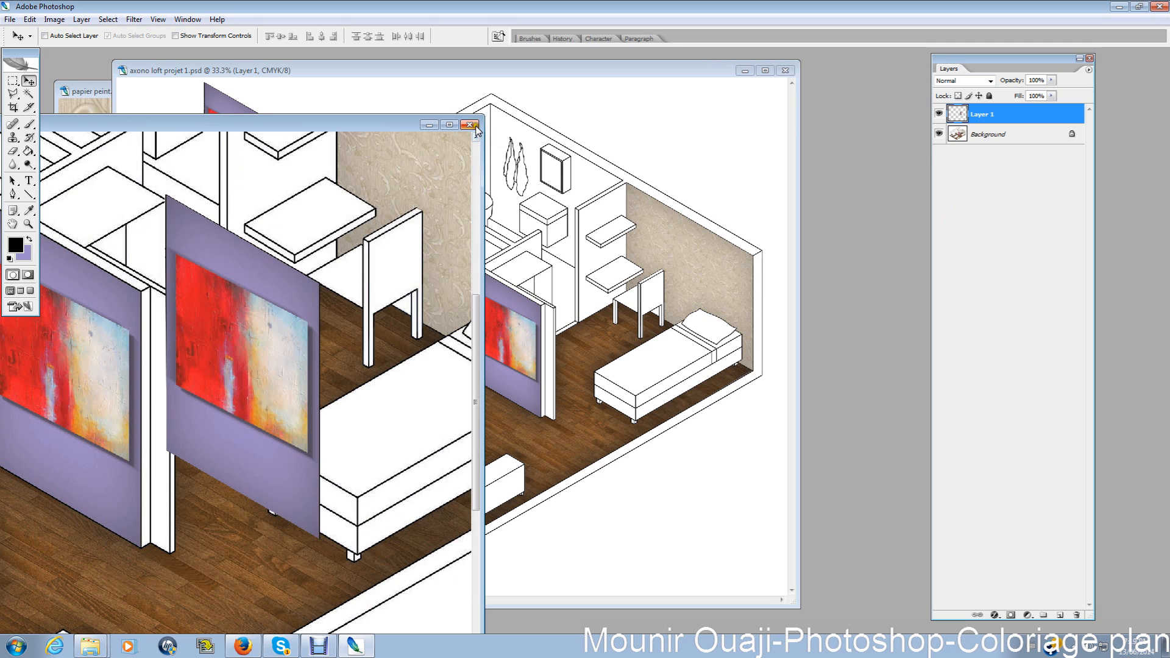
{"action": "left_click", "coordinate": [469, 124]}
{"action": "left_click", "coordinate": [588, 249]}
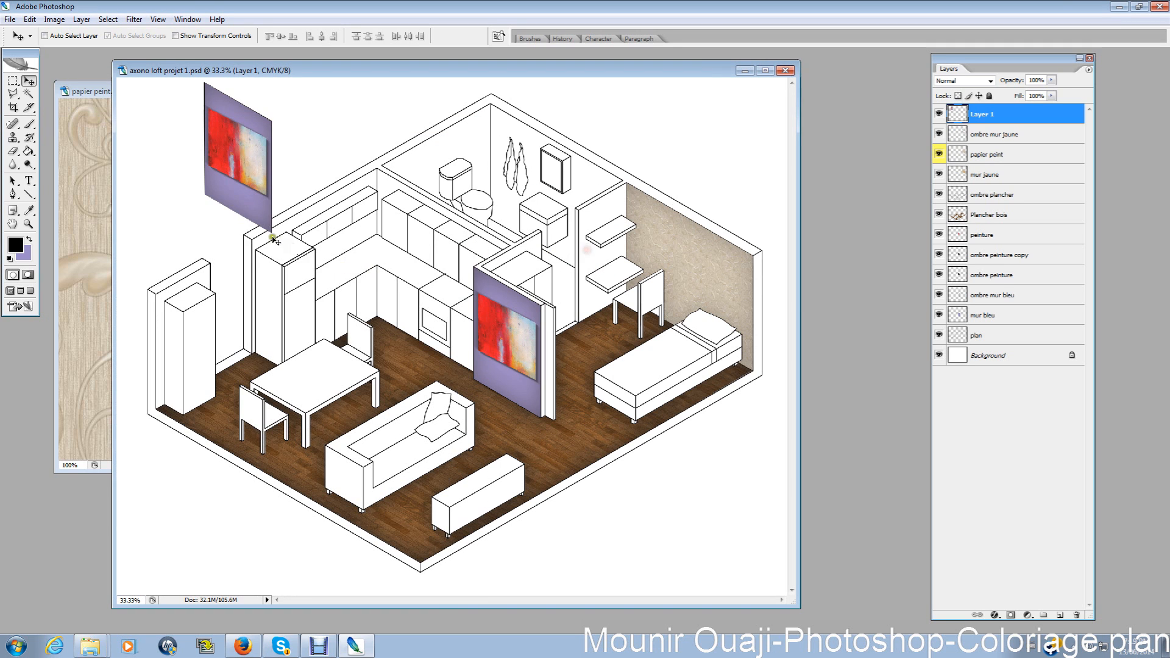
Step: Place the wall copy directly below the purple wall as a floor reflection and reduce its layer opacity to 35%
{"action": "mouse_move", "coordinate": [223, 166]}
{"action": "left_mouse_down"}
{"action": "mouse_move", "coordinate": [510, 272]}
{"action": "mouse_move", "coordinate": [505, 323]}
{"action": "mouse_move", "coordinate": [475, 381]}
{"action": "mouse_move", "coordinate": [485, 234]}
{"action": "mouse_move", "coordinate": [495, 360]}
{"action": "left_mouse_up"}
{"action": "mouse_move", "coordinate": [493, 379]}
{"action": "left_mouse_down"}
{"action": "mouse_move", "coordinate": [492, 467]}
{"action": "mouse_move", "coordinate": [516, 463]}
{"action": "left_mouse_up"}
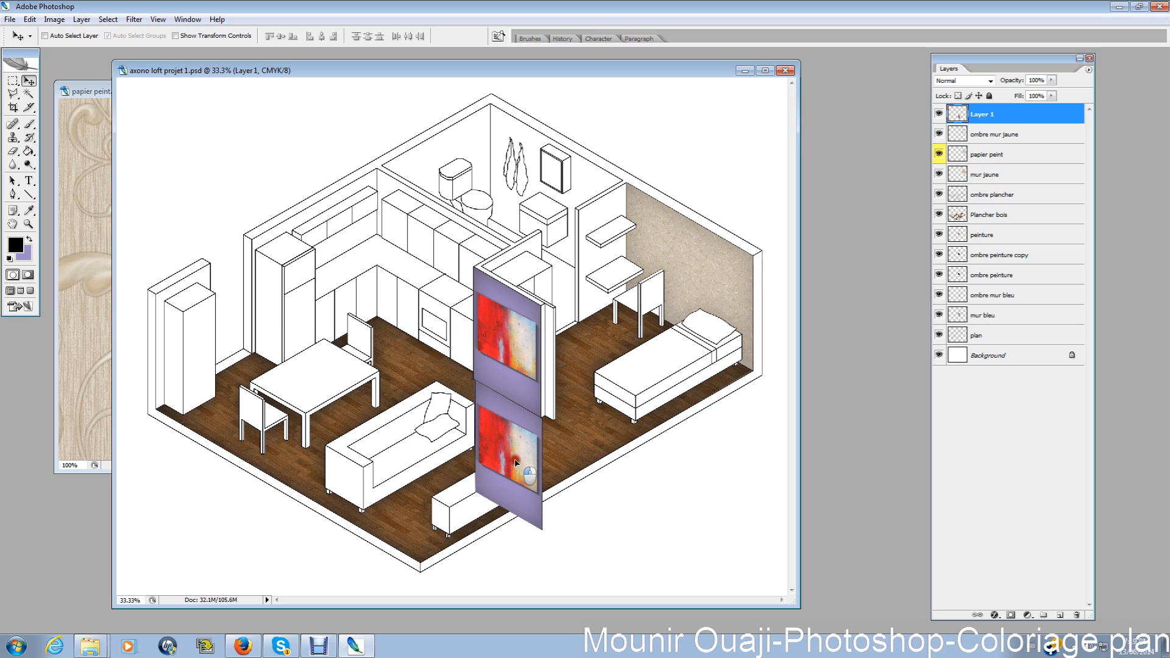
{"action": "left_click", "coordinate": [1052, 81]}
{"action": "left_click_drag", "start_coordinate": [1006, 103], "coordinate": [1013, 112]}
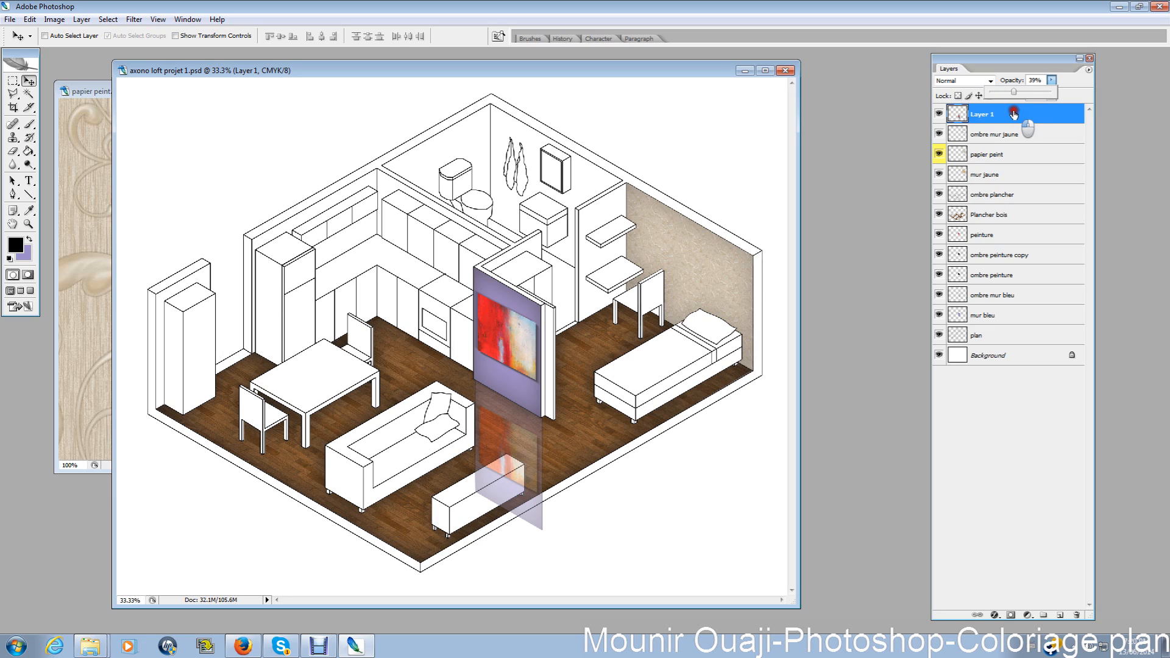
{"action": "left_click_drag", "start_coordinate": [1012, 117], "coordinate": [1010, 119]}
Step: Align the reflection's vertical edges with those of the purple wall above it
{"action": "left_click", "coordinate": [29, 224]}
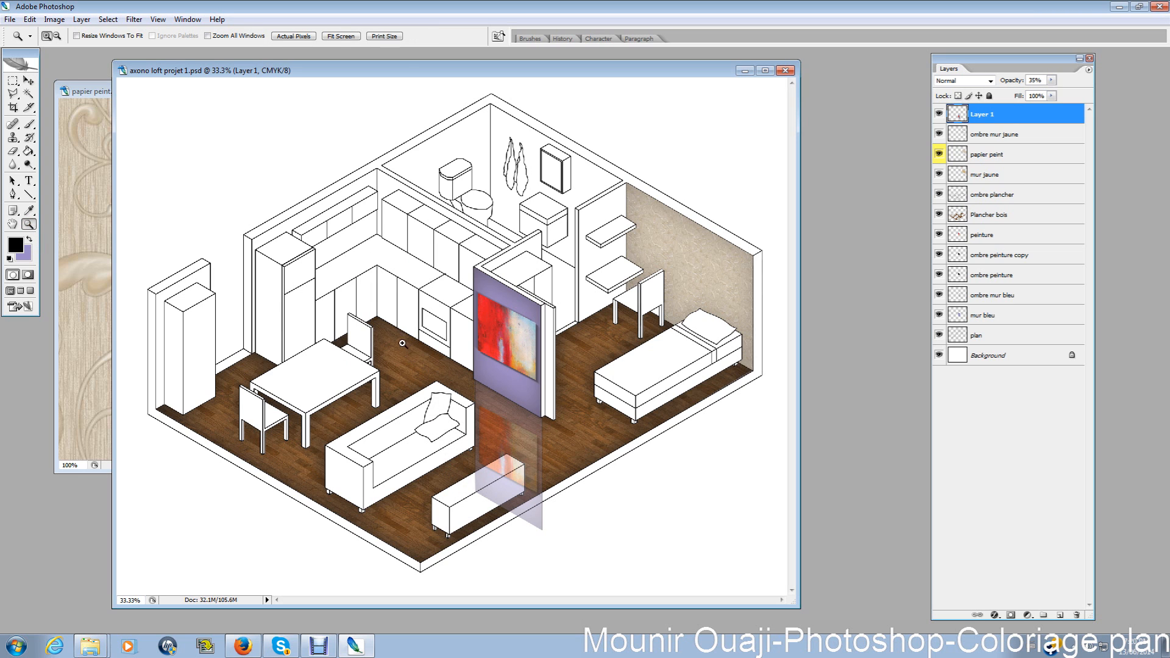
{"action": "left_click_drag", "start_coordinate": [402, 343], "coordinate": [651, 539]}
{"action": "left_click_drag", "start_coordinate": [225, 166], "coordinate": [602, 522]}
{"action": "left_click", "coordinate": [28, 81]}
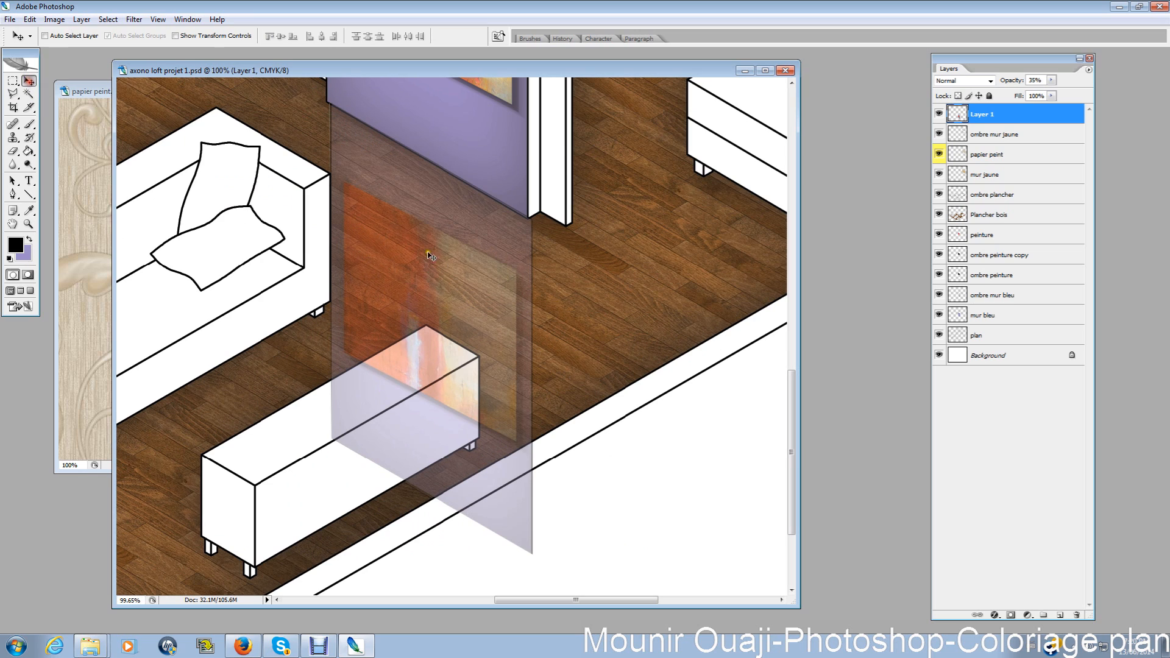
{"action": "left_click_drag", "start_coordinate": [429, 256], "coordinate": [425, 255]}
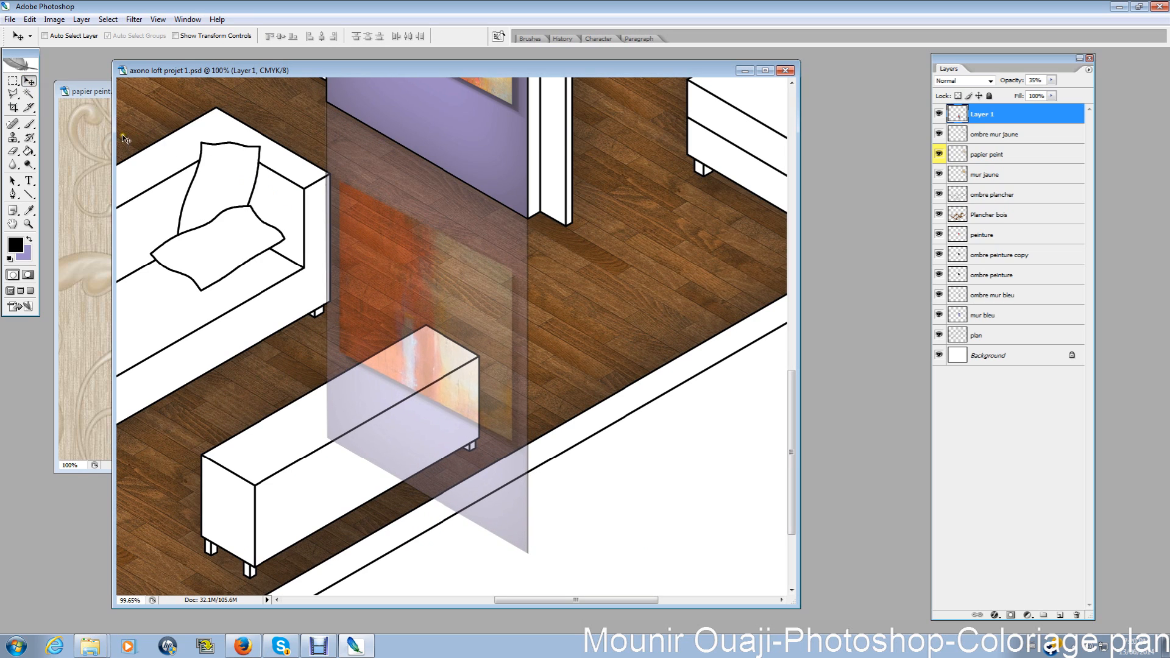
Step: Select the sofa and bench areas overlapping the reflection with the Polygonal Lasso, adding the bench to the sofa selection
{"action": "left_click", "coordinate": [13, 94]}
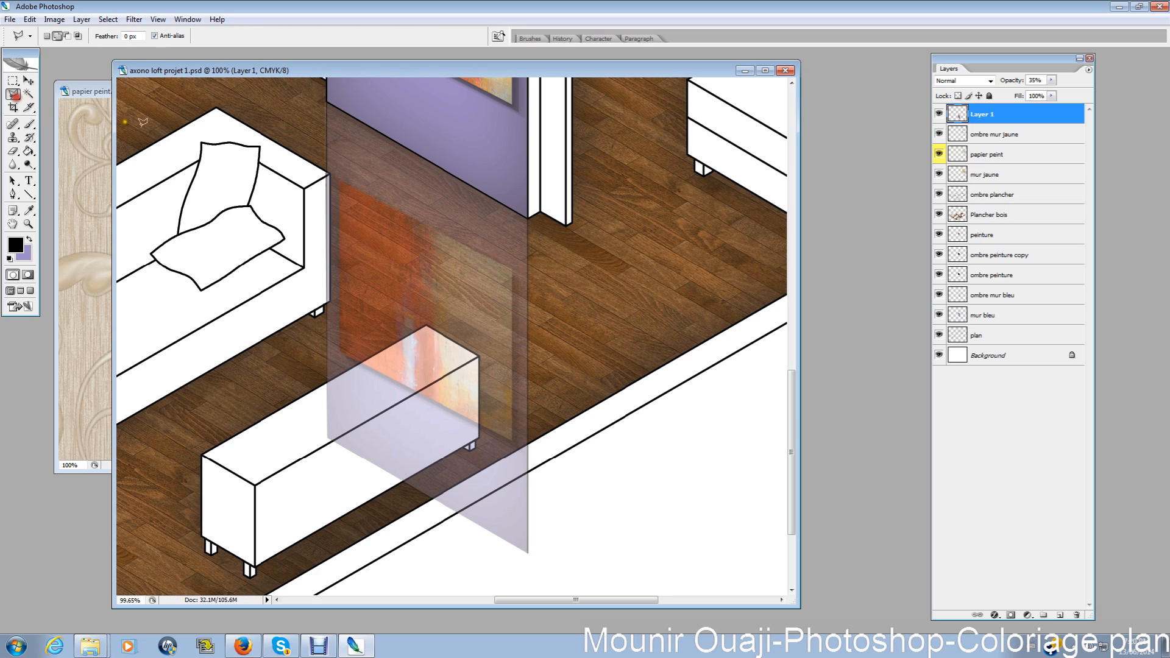
{"action": "left_click", "coordinate": [329, 172]}
{"action": "left_click", "coordinate": [329, 299]}
{"action": "left_click", "coordinate": [247, 337]}
{"action": "left_click", "coordinate": [221, 117]}
{"action": "left_click", "coordinate": [58, 35]}
{"action": "left_click", "coordinate": [426, 326]}
{"action": "mouse_move", "coordinate": [241, 430]}
{"action": "left_mouse_down"}
{"action": "mouse_move", "coordinate": [256, 490]}
{"action": "mouse_move", "coordinate": [296, 542]}
{"action": "mouse_move", "coordinate": [471, 465]}
{"action": "mouse_move", "coordinate": [467, 443]}
{"action": "left_mouse_up"}
{"action": "left_click", "coordinate": [428, 323]}
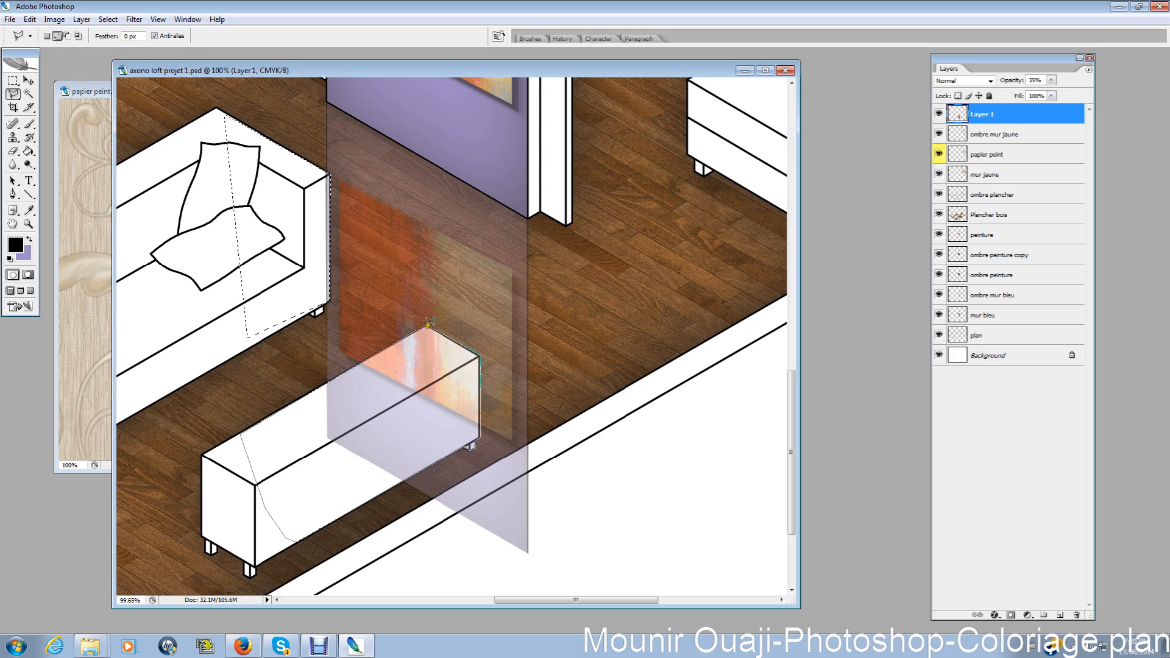
{"action": "double_click", "coordinate": [429, 323]}
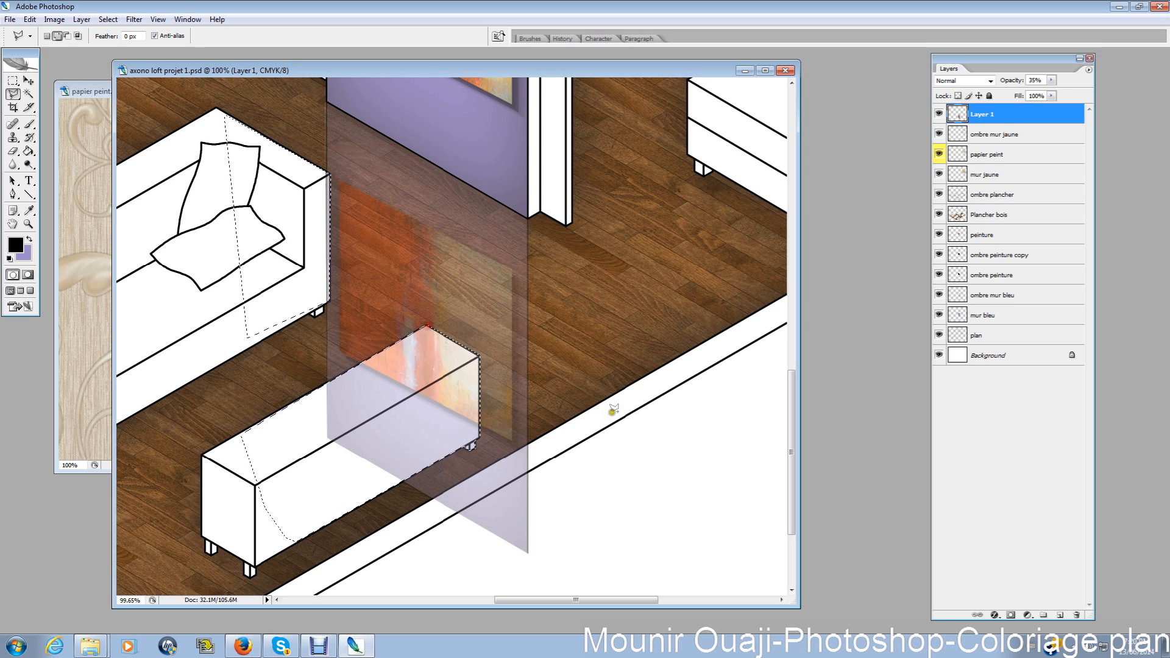
Step: Add the area beyond the floor's front edge to the selection, delete the reflection inside it, and deselect
{"action": "left_click", "coordinate": [662, 368]}
{"action": "left_click", "coordinate": [398, 517]}
{"action": "left_click", "coordinate": [530, 584]}
{"action": "left_click", "coordinate": [651, 543]}
{"action": "left_click", "coordinate": [675, 457]}
{"action": "left_click", "coordinate": [662, 369]}
{"action": "key", "text": "Delete"}
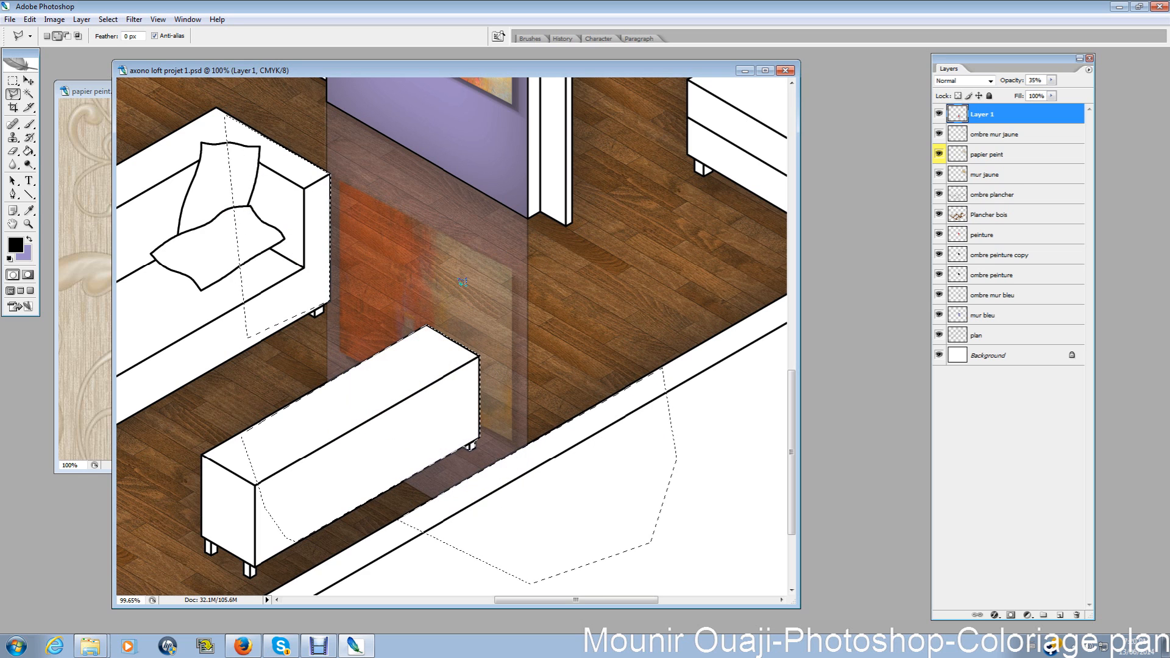
{"action": "left_click", "coordinate": [105, 19]}
{"action": "left_click", "coordinate": [121, 44]}
Step: Set the reflection layer's opacity to 51%
{"action": "left_click", "coordinate": [29, 225]}
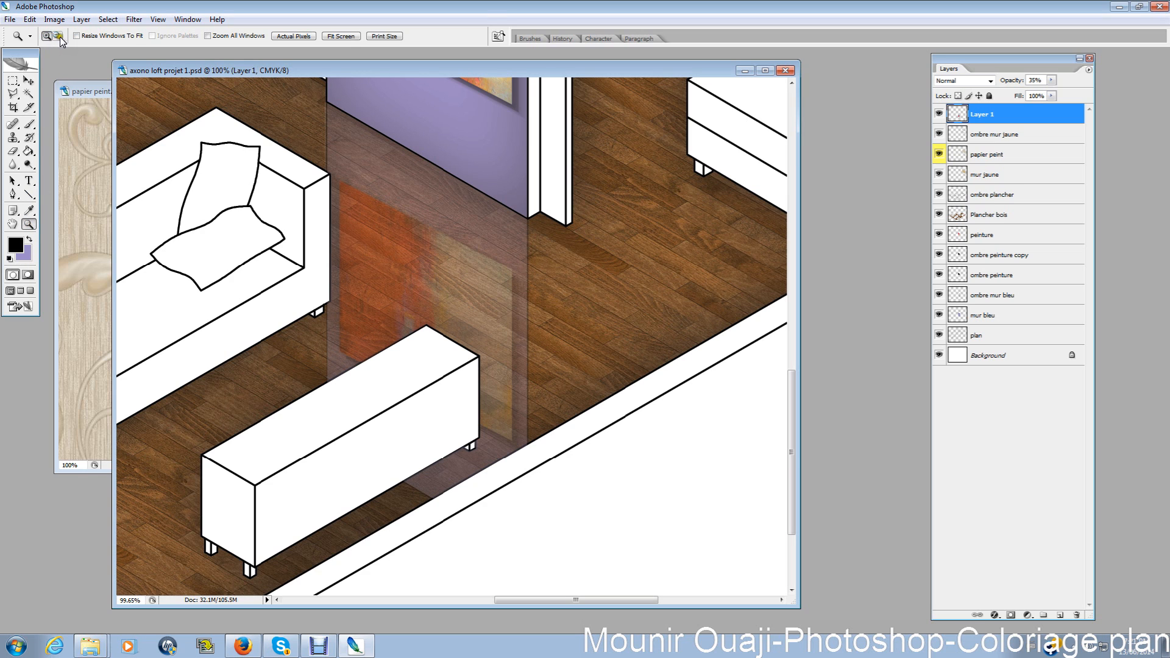
{"action": "left_click", "coordinate": [305, 191]}
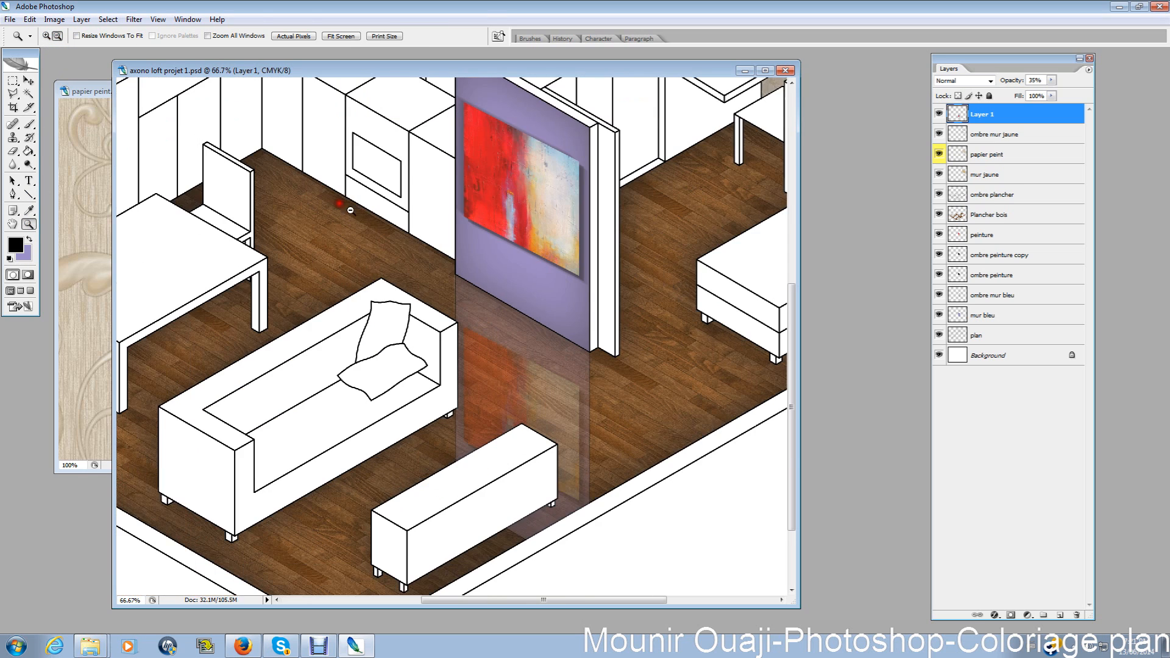
{"action": "left_click", "coordinate": [423, 254]}
{"action": "left_click", "coordinate": [630, 403]}
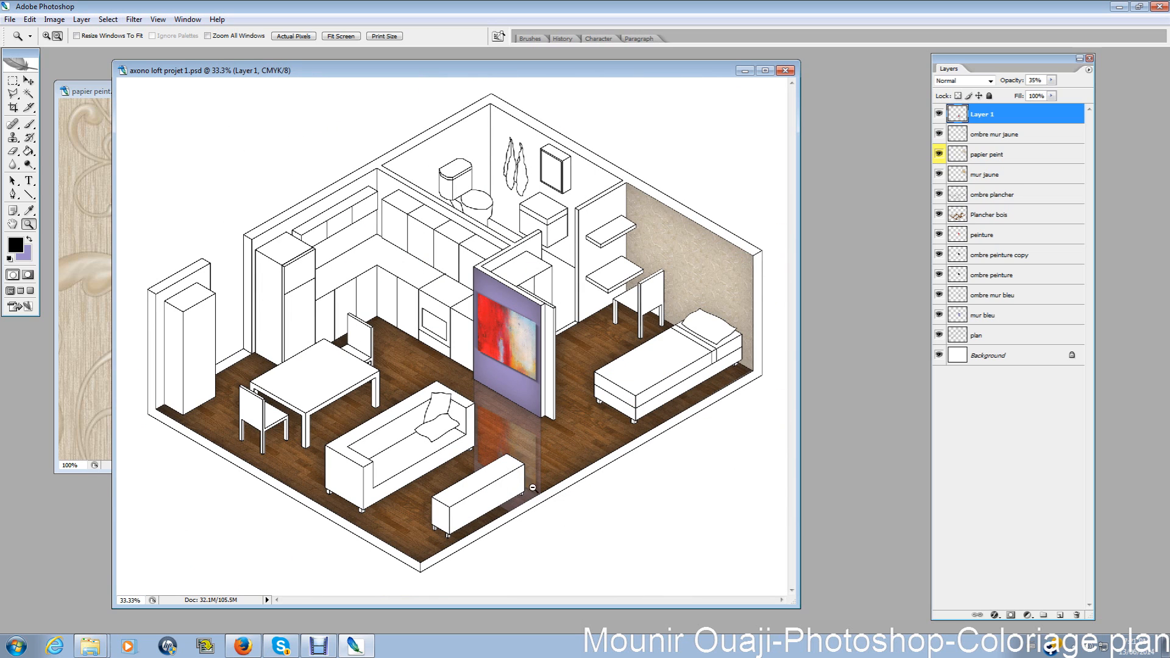
{"action": "left_click", "coordinate": [1051, 80]}
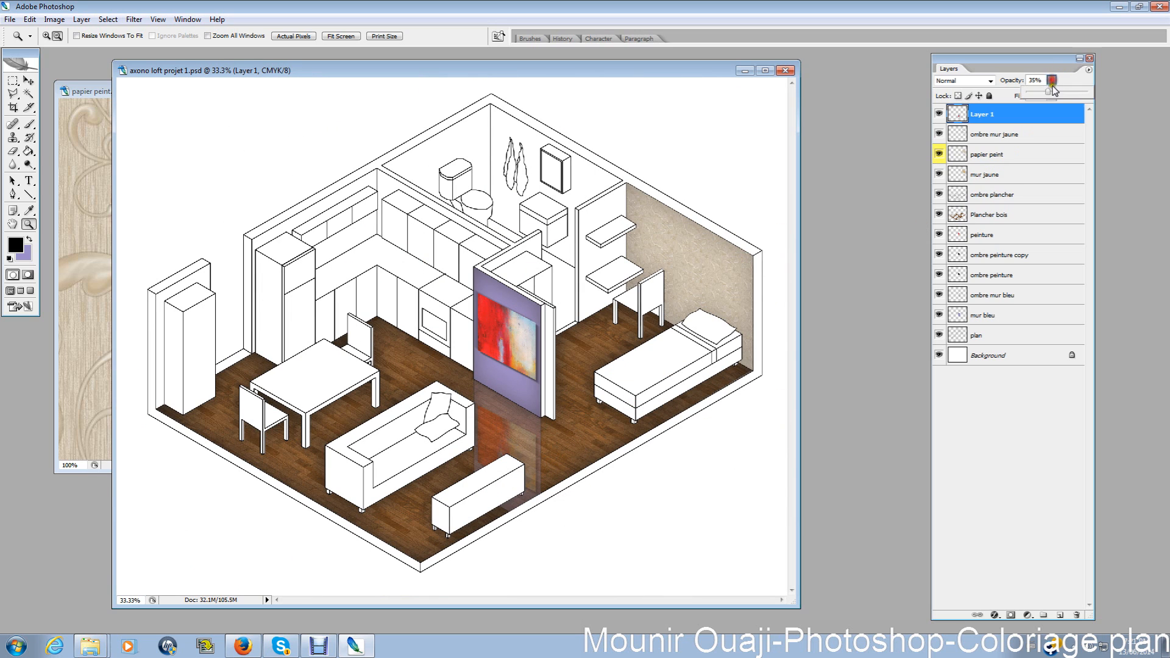
{"action": "left_click_drag", "start_coordinate": [1049, 93], "coordinate": [1058, 97]}
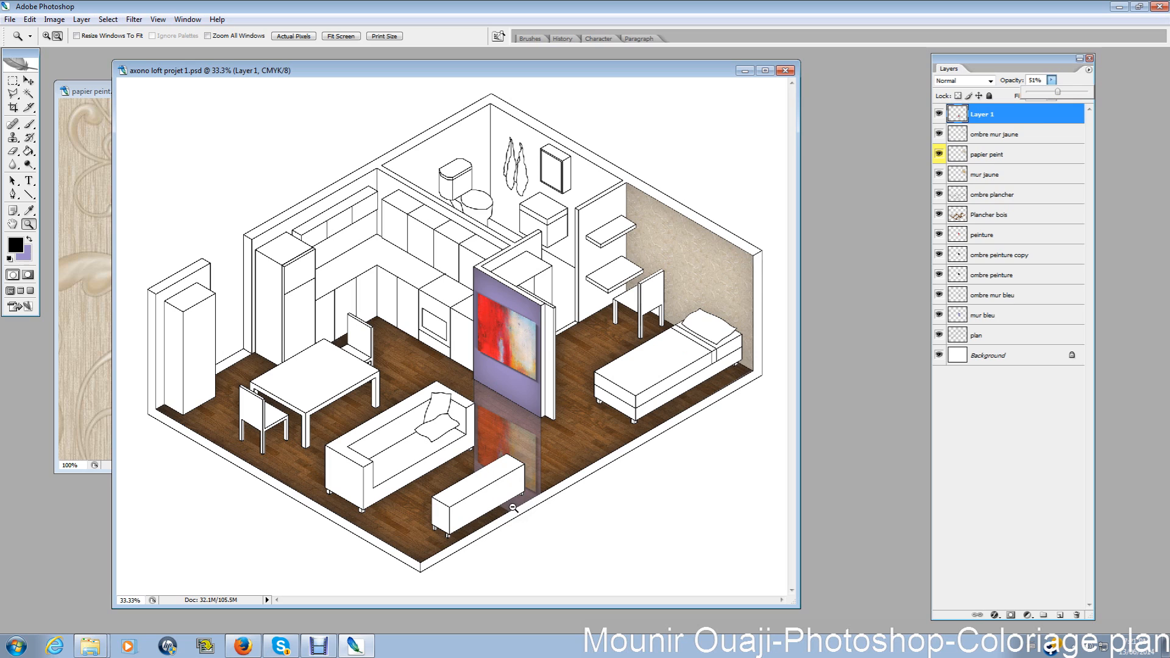
Step: Fade out the lower part of the reflection on the floor using the Eraser at 46% opacity
{"action": "left_click", "coordinate": [13, 151]}
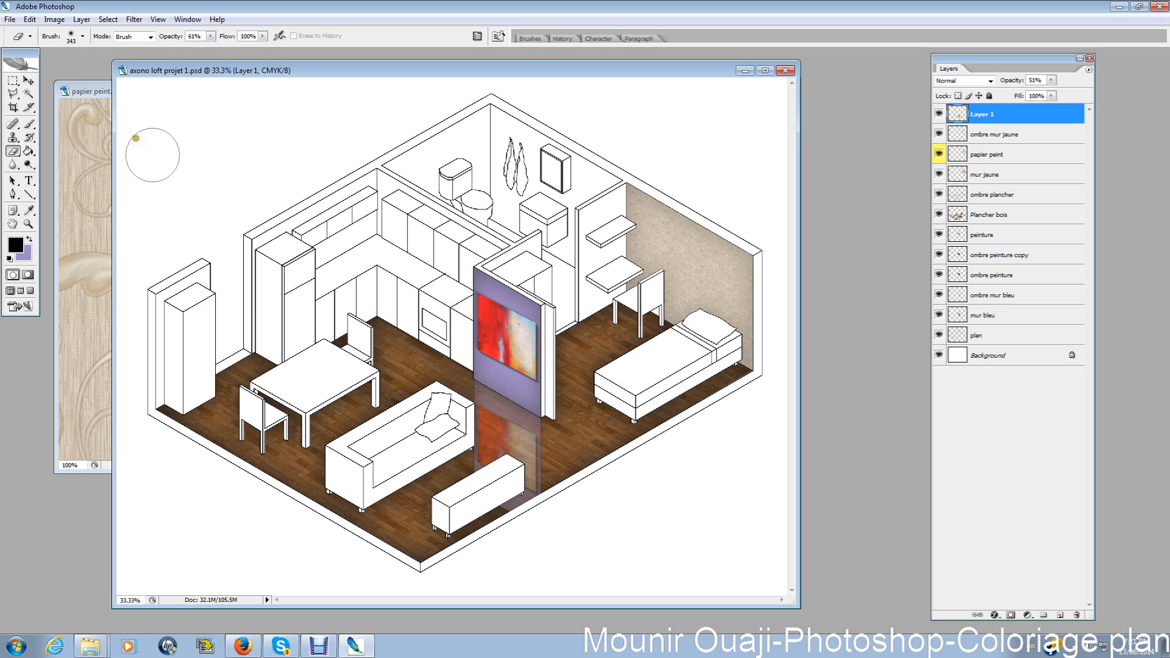
{"action": "left_click", "coordinate": [211, 37]}
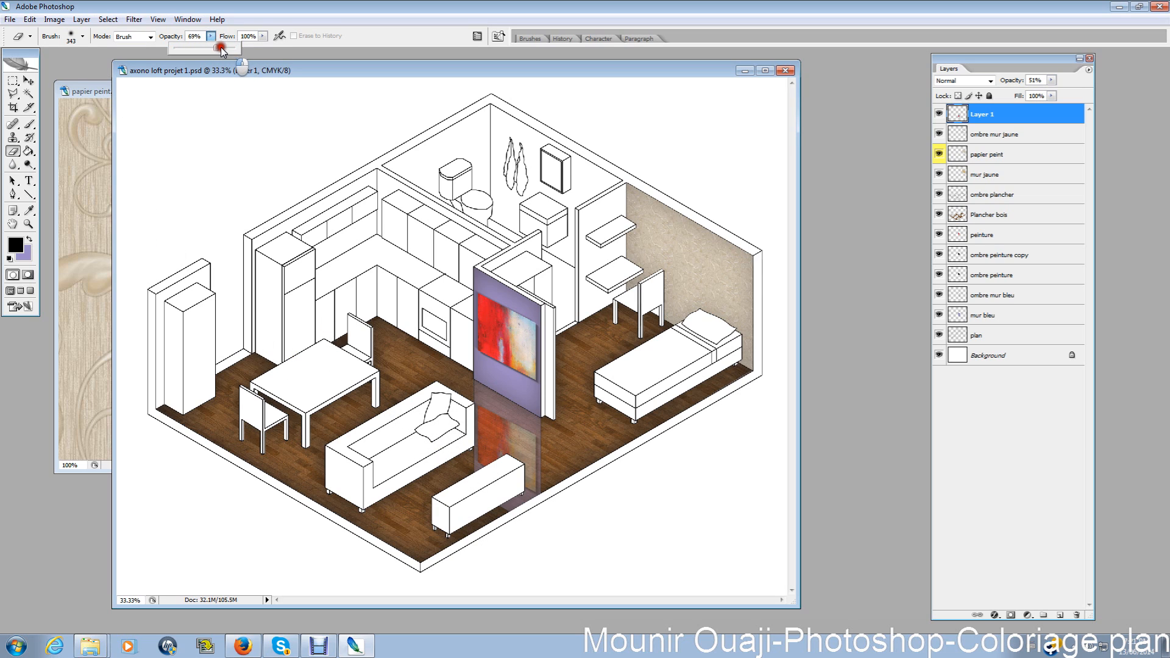
{"action": "left_click_drag", "start_coordinate": [201, 52], "coordinate": [202, 52]}
{"action": "left_click", "coordinate": [471, 470]}
{"action": "mouse_move", "coordinate": [469, 468]}
{"action": "left_mouse_down"}
{"action": "mouse_move", "coordinate": [475, 437]}
{"action": "mouse_move", "coordinate": [519, 452]}
{"action": "mouse_move", "coordinate": [533, 513]}
{"action": "mouse_move", "coordinate": [499, 506]}
{"action": "mouse_move", "coordinate": [535, 505]}
{"action": "mouse_move", "coordinate": [536, 459]}
{"action": "mouse_move", "coordinate": [546, 488]}
{"action": "mouse_move", "coordinate": [549, 434]}
{"action": "mouse_move", "coordinate": [538, 464]}
{"action": "mouse_move", "coordinate": [460, 414]}
{"action": "mouse_move", "coordinate": [523, 476]}
{"action": "mouse_move", "coordinate": [496, 433]}
{"action": "mouse_move", "coordinate": [459, 431]}
{"action": "mouse_move", "coordinate": [524, 497]}
{"action": "mouse_move", "coordinate": [518, 459]}
{"action": "mouse_move", "coordinate": [444, 475]}
{"action": "left_mouse_up"}
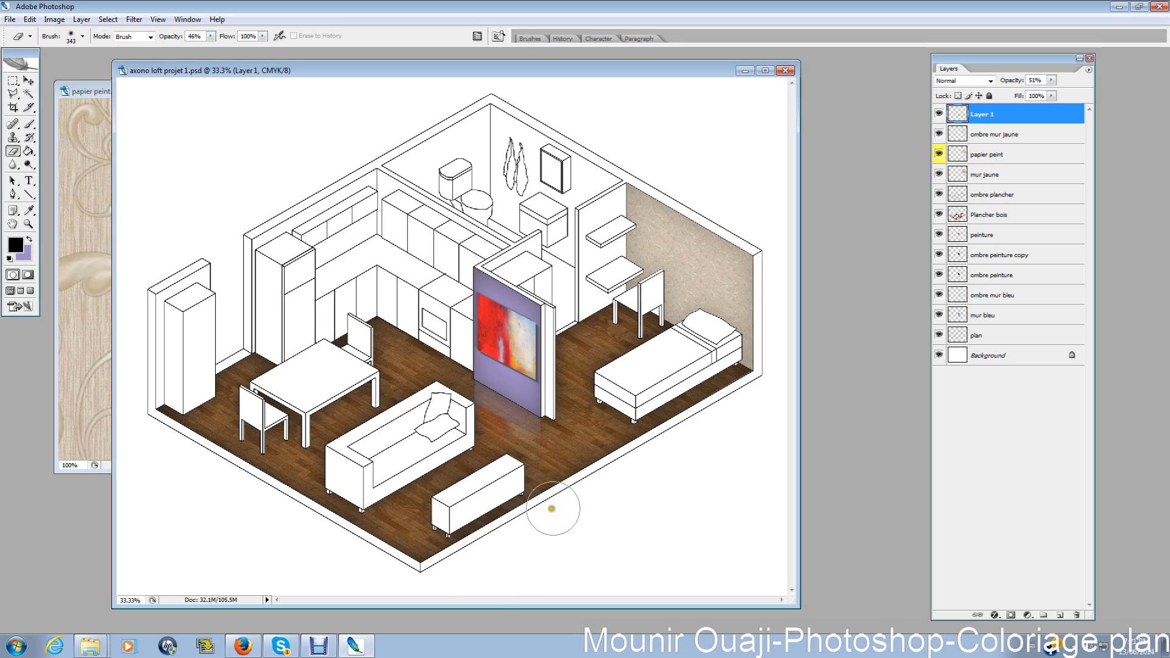
{"action": "left_click", "coordinate": [547, 508]}
Step: Compare the drawing with and without the reflection by toggling the visibility of Layer 1
{"action": "left_click", "coordinate": [940, 114]}
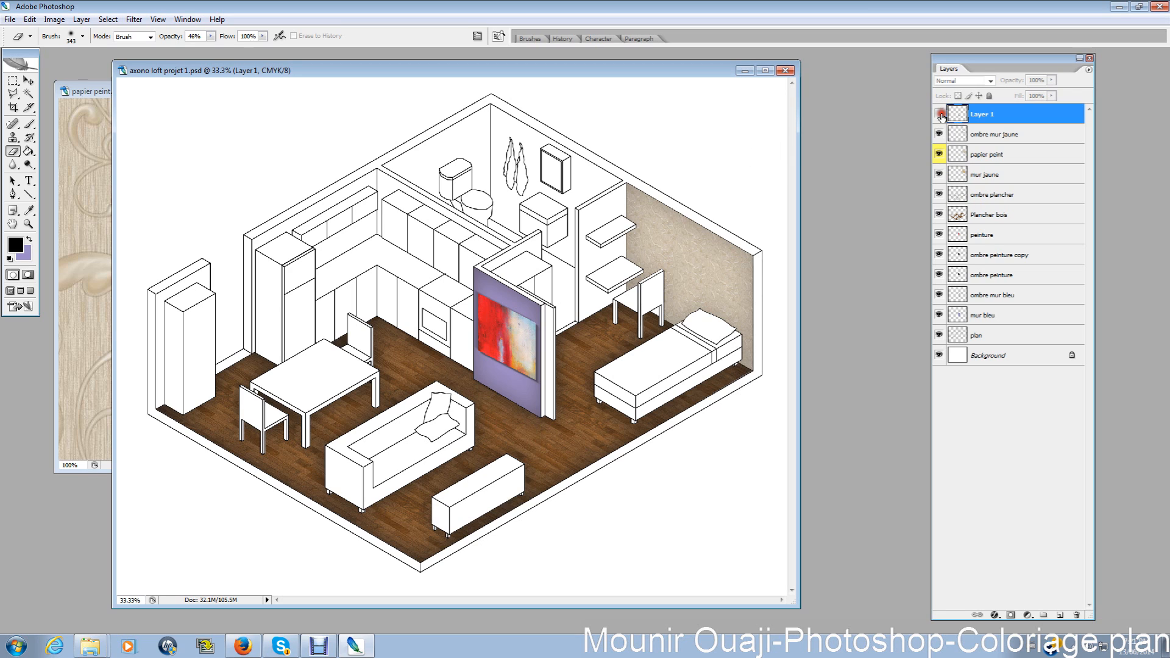
{"action": "left_click", "coordinate": [940, 114]}
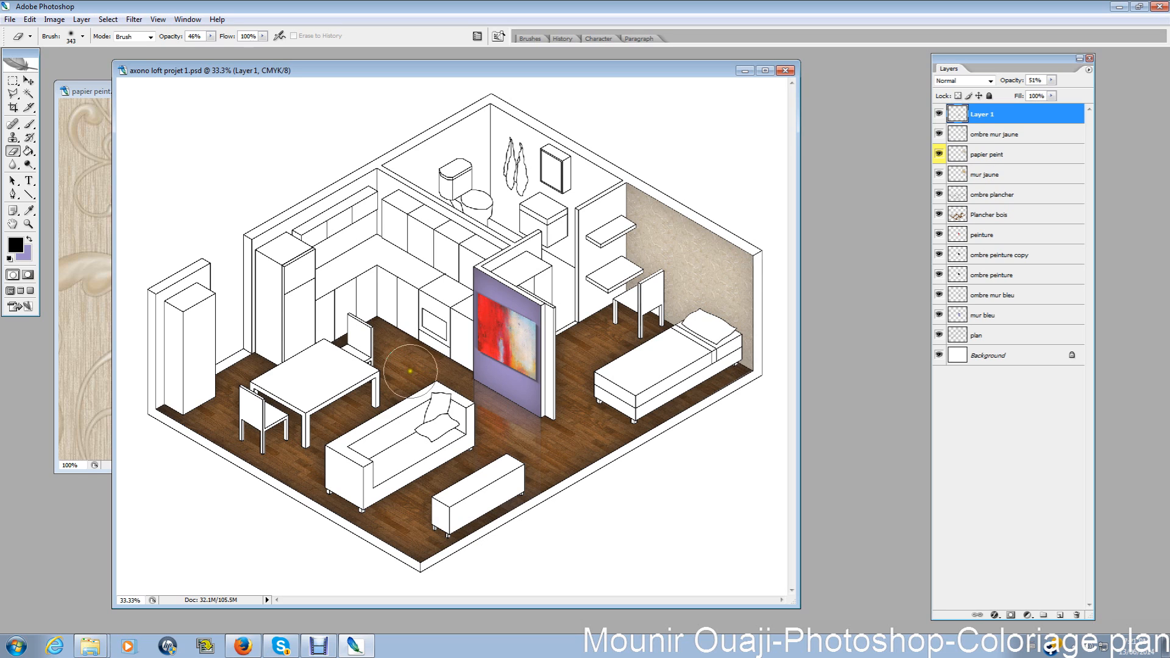
{"action": "left_click", "coordinate": [939, 113]}
{"action": "left_click", "coordinate": [939, 112]}
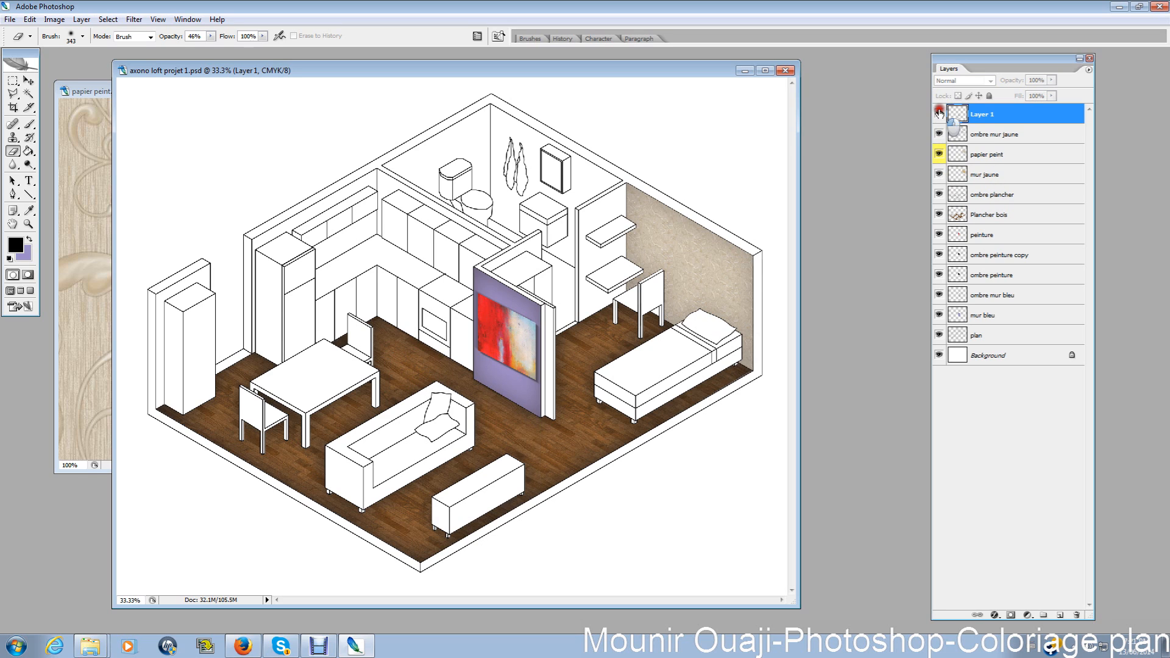
{"action": "left_click", "coordinate": [939, 113]}
{"action": "left_click", "coordinate": [939, 112]}
{"action": "left_click", "coordinate": [939, 113]}
{"action": "left_click", "coordinate": [939, 113]}
{"action": "left_click", "coordinate": [939, 113]}
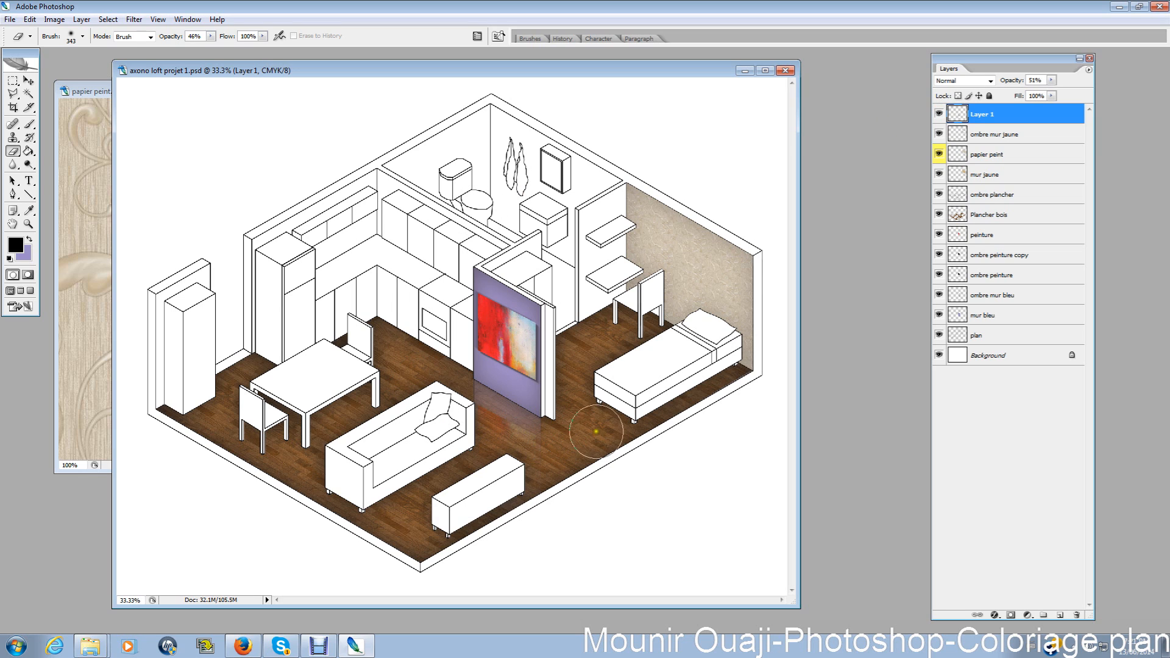